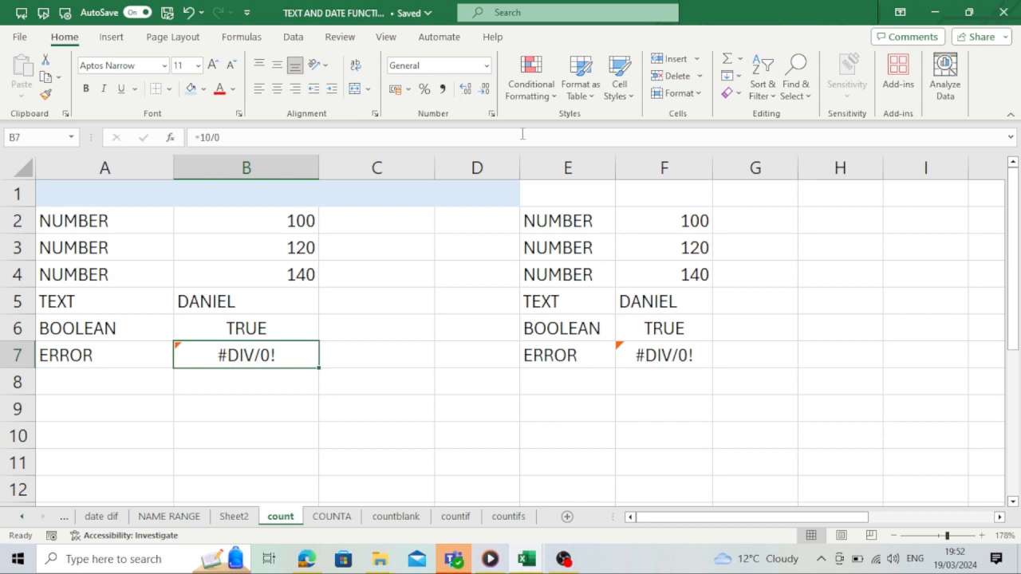
- Examine the number, text, boolean and error values in cells B2 to B7
click(255, 219)
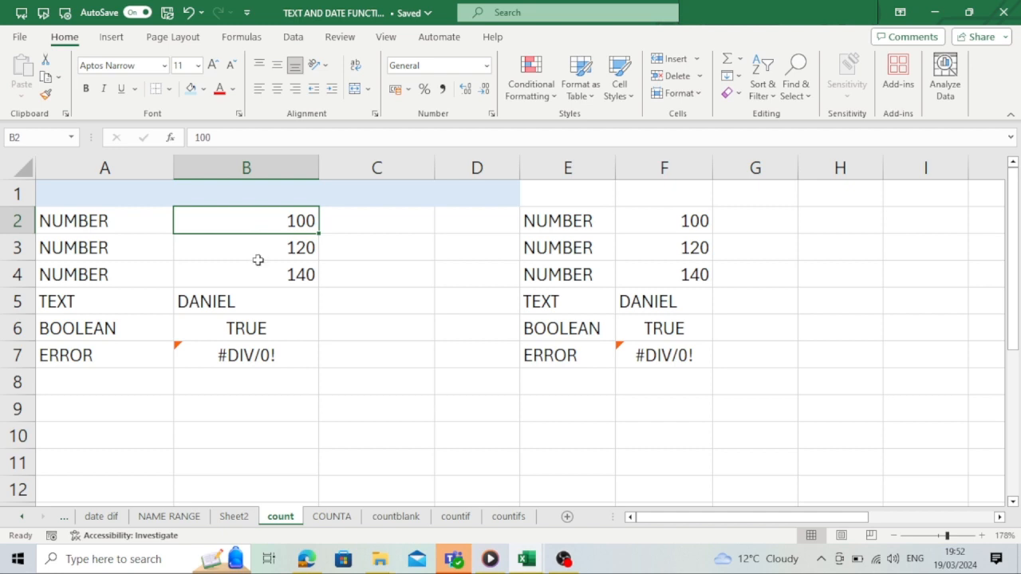
click(257, 257)
click(259, 272)
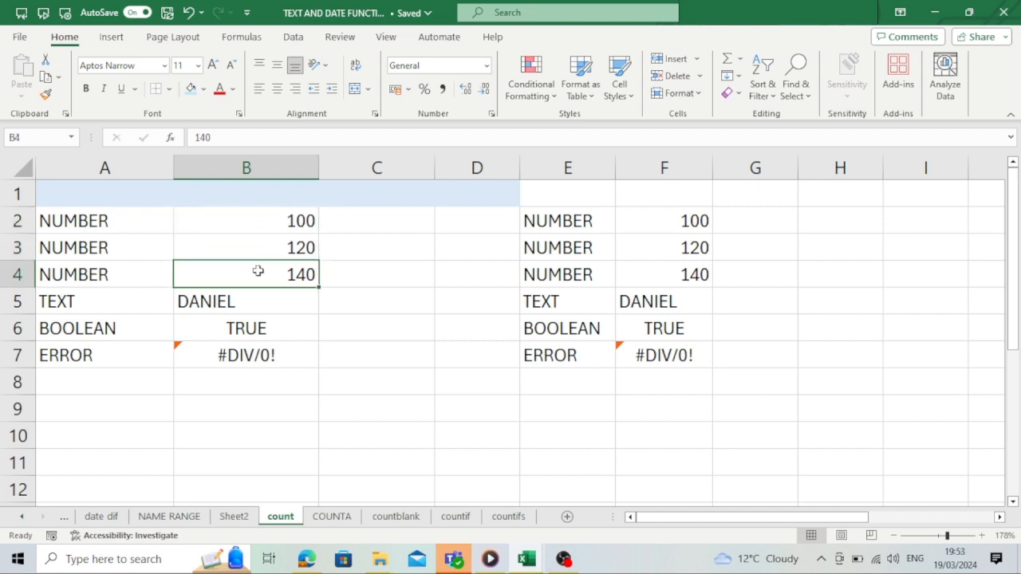
click(216, 302)
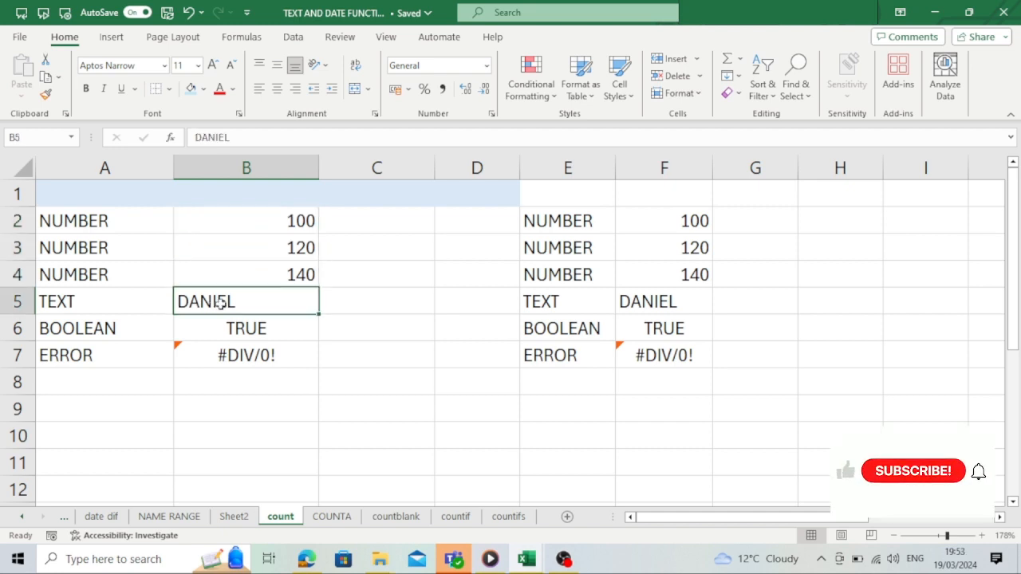
click(229, 340)
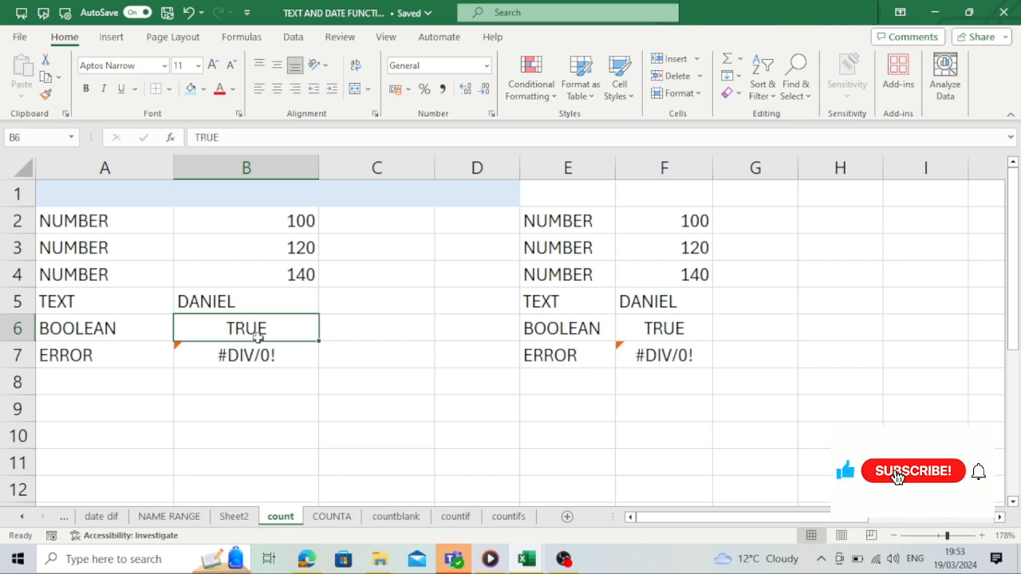
click(260, 372)
click(275, 351)
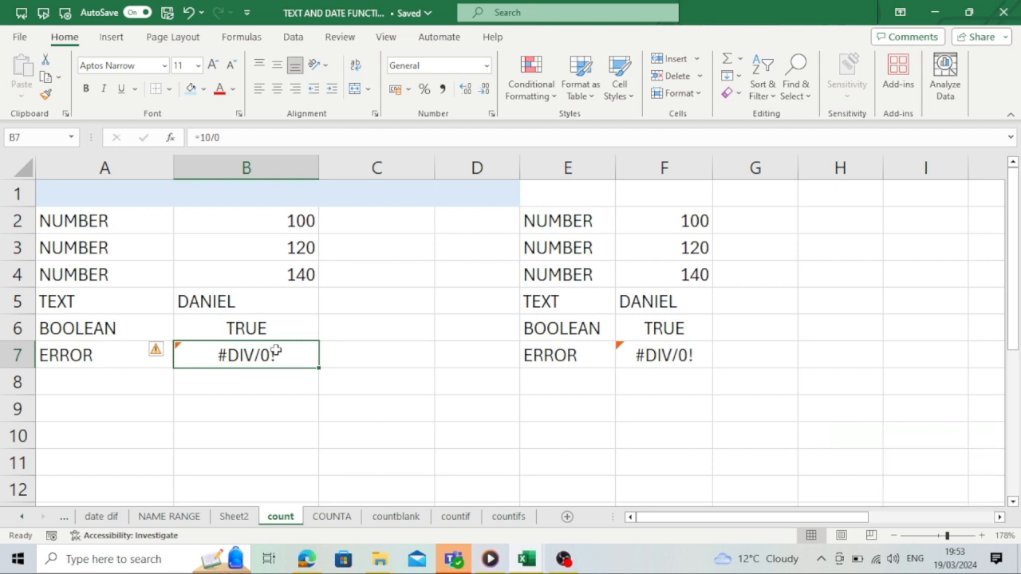
- Enter the formula =COUNT(B2:B7) in cell C2
click(383, 221)
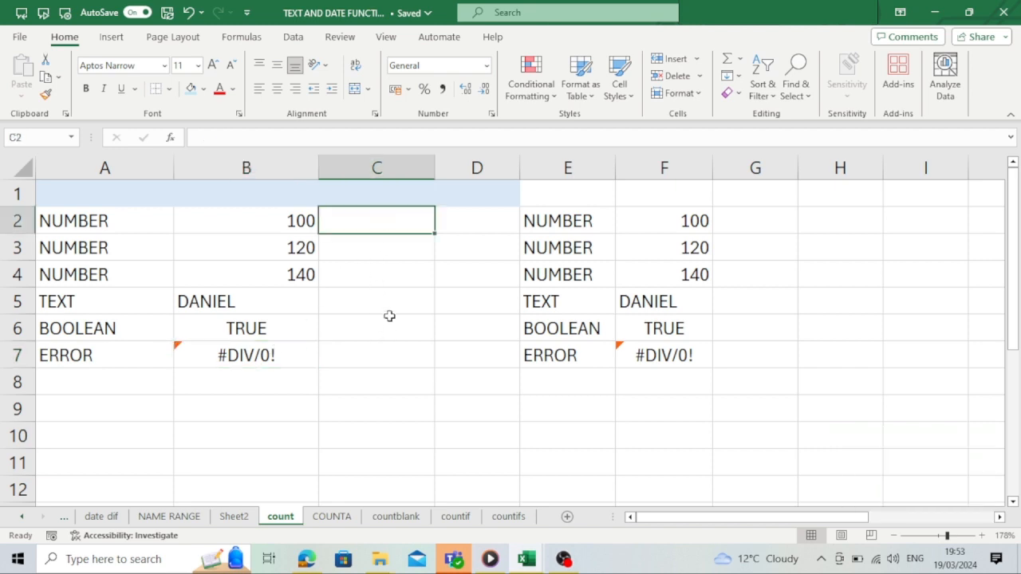
text(=COUNT)
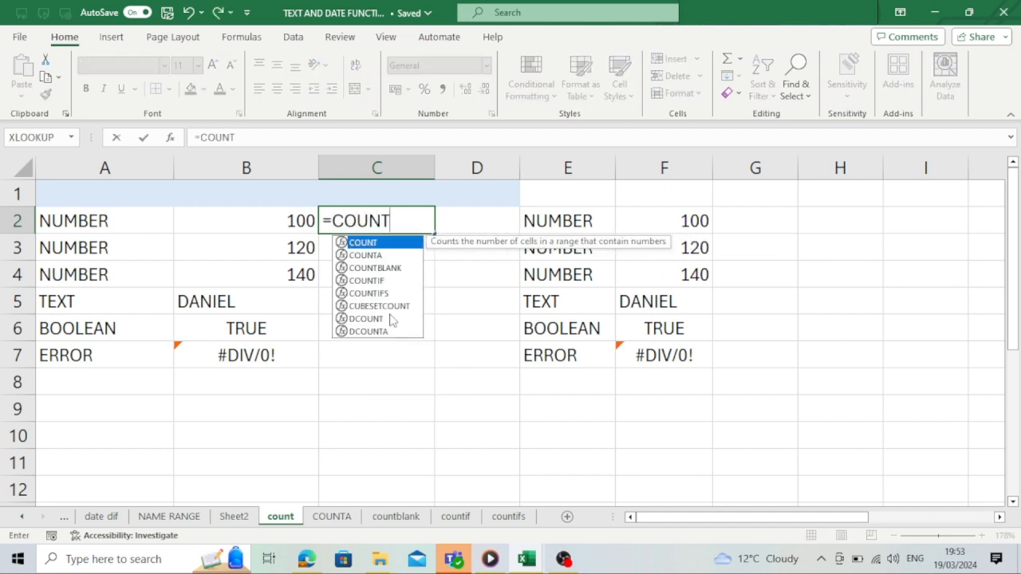
text(()
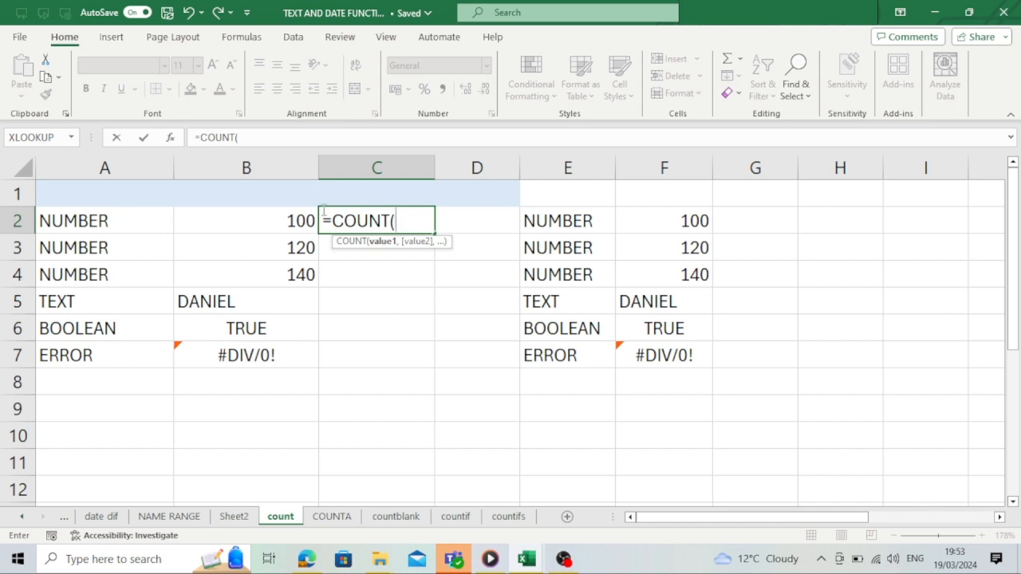
drag(297, 222, 293, 350)
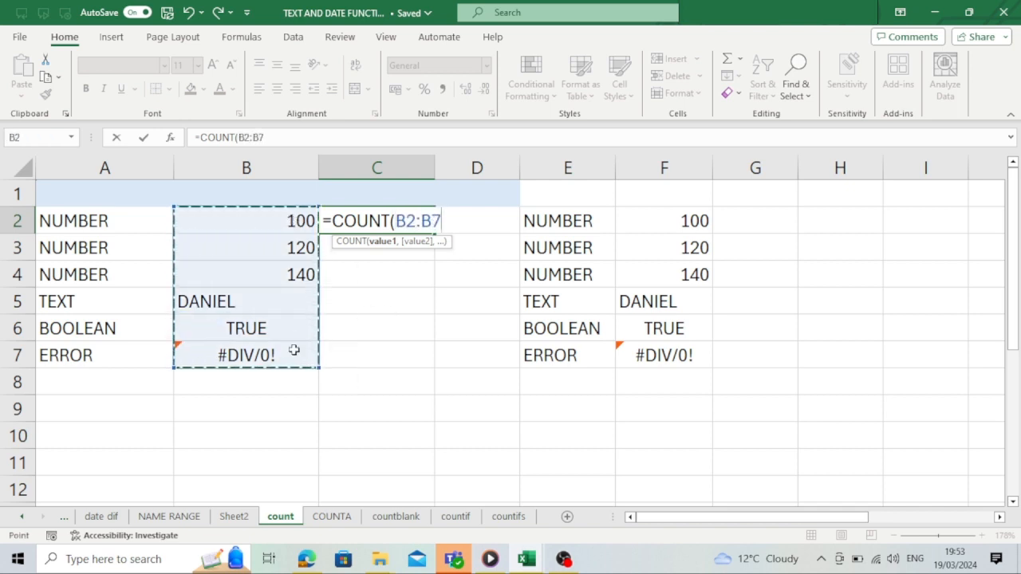
text())
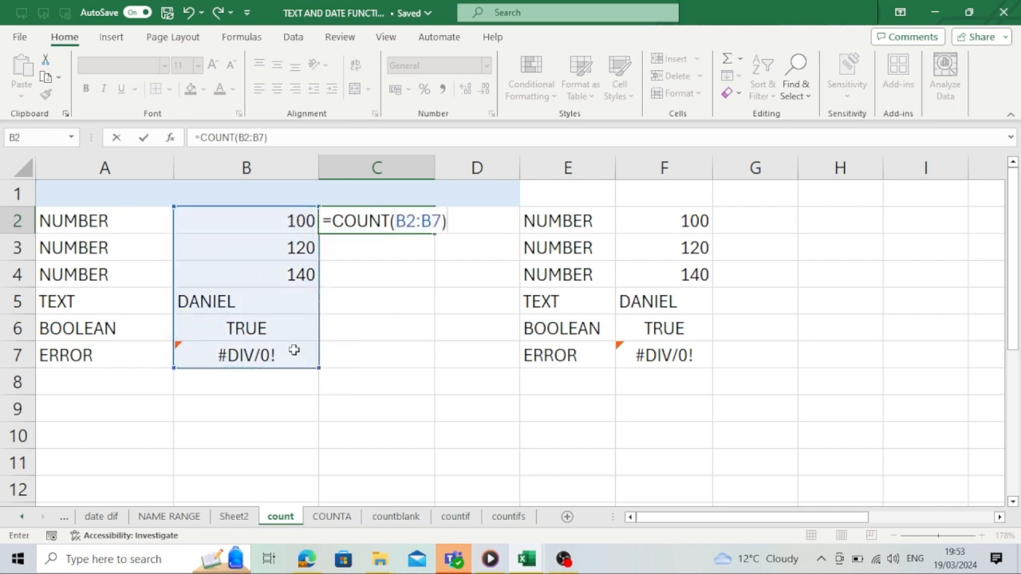
key(Return)
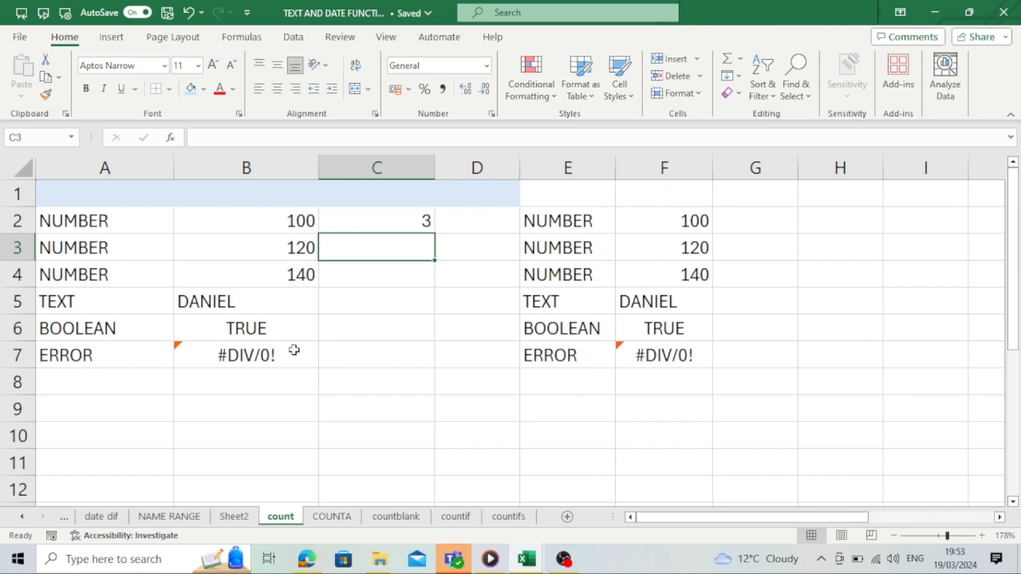
- Review the COUNT formula in C2 against each of the cells B2 to B7 it counts
click(428, 221)
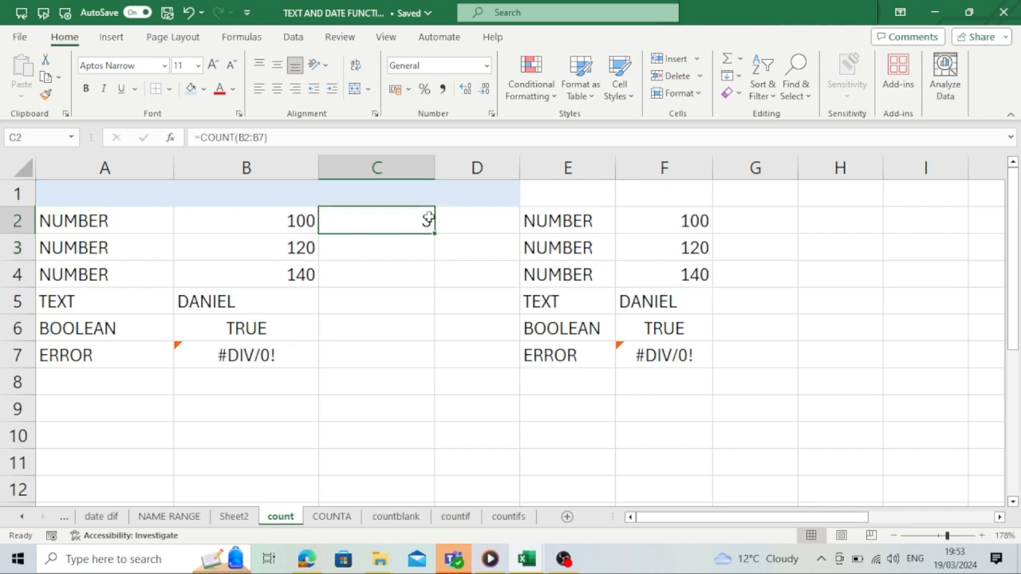
click(289, 223)
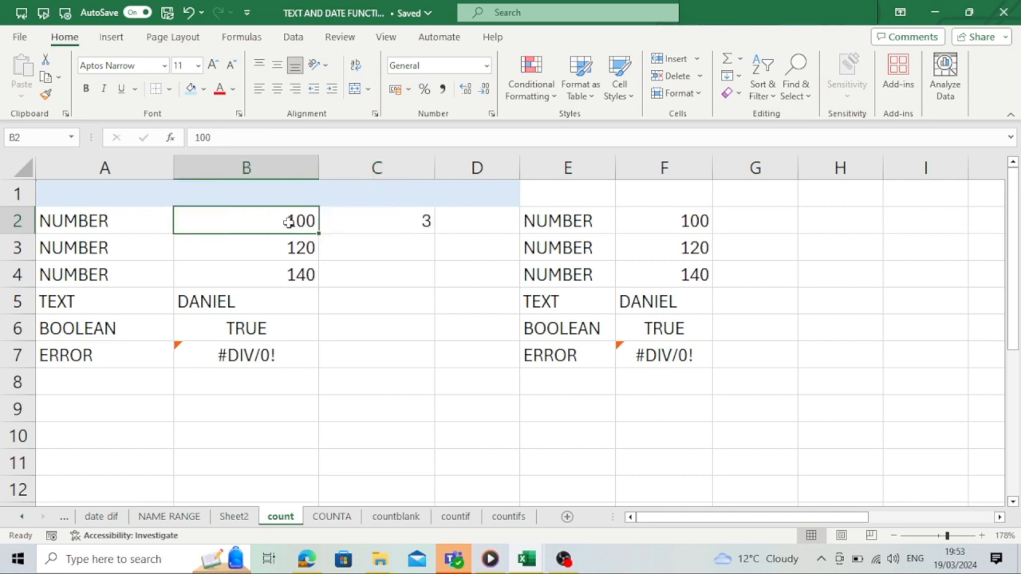
click(283, 249)
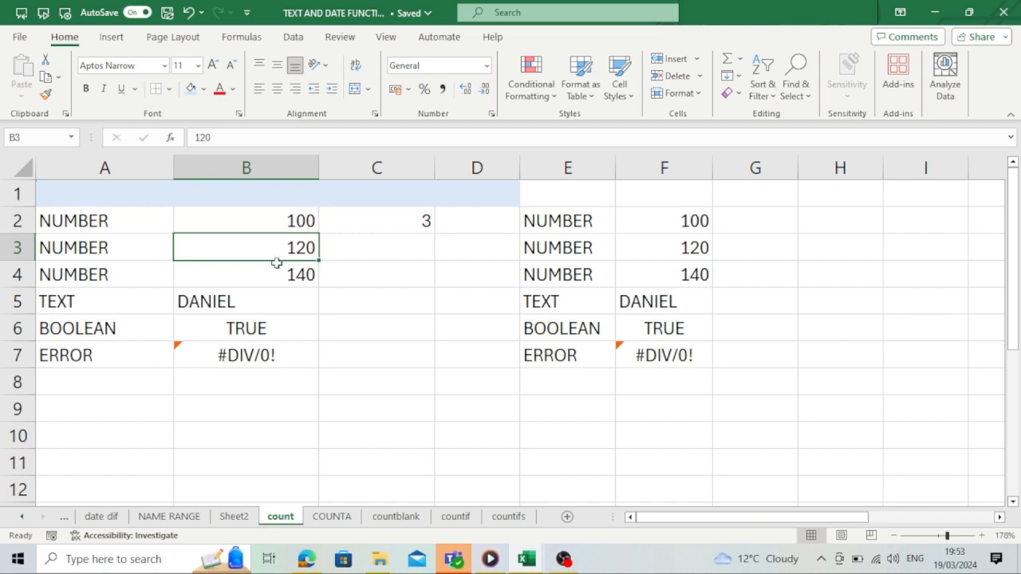
click(274, 270)
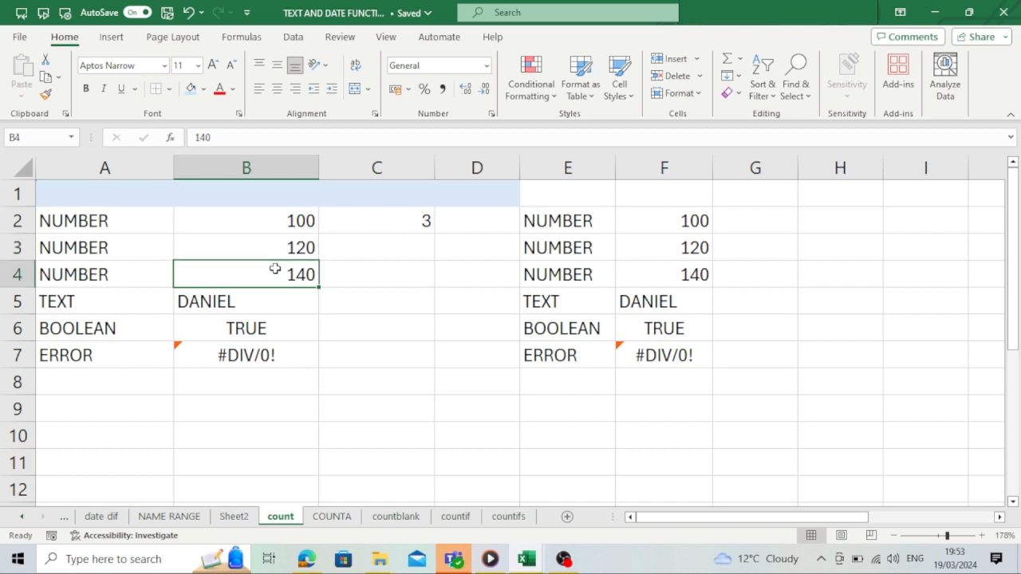
click(259, 302)
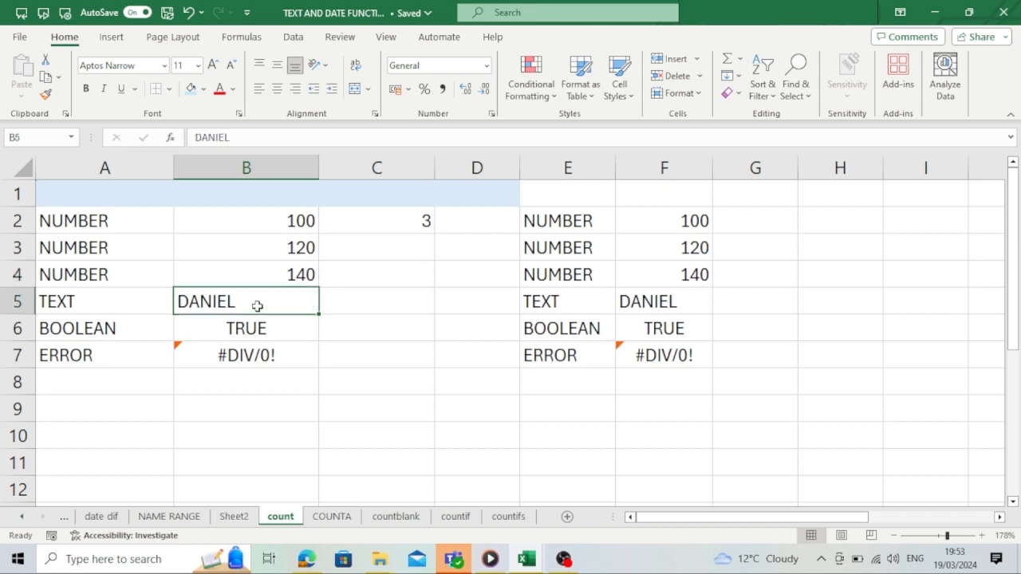
click(252, 327)
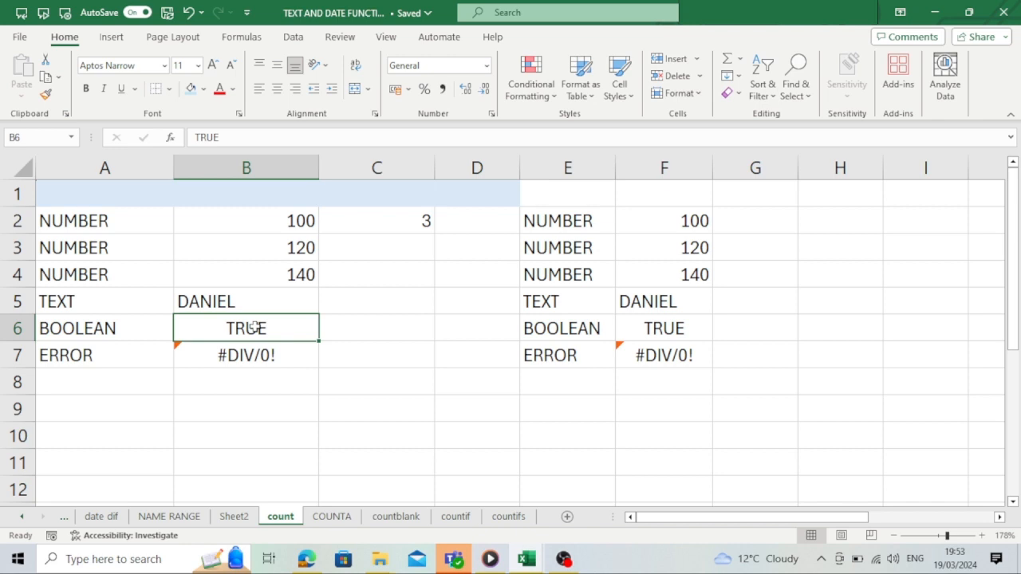
click(247, 355)
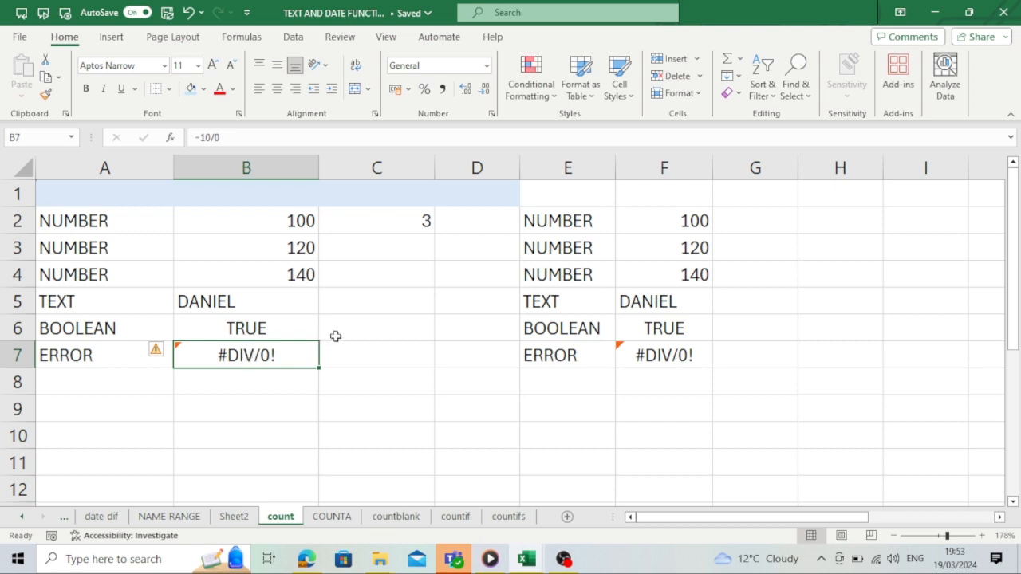
click(404, 222)
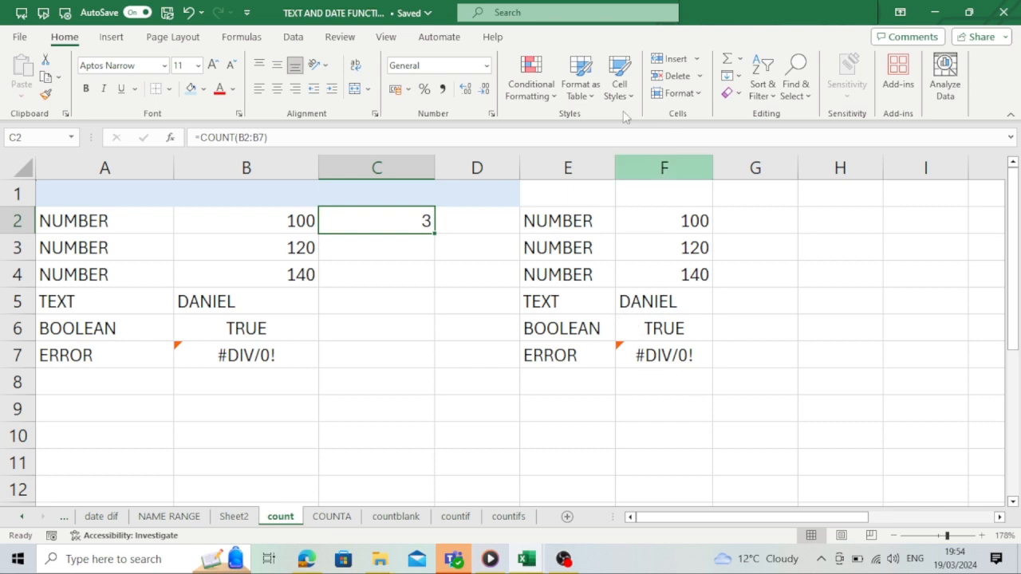
- Enter the formula =COUNTA(F2:F7) in cell G2
click(743, 218)
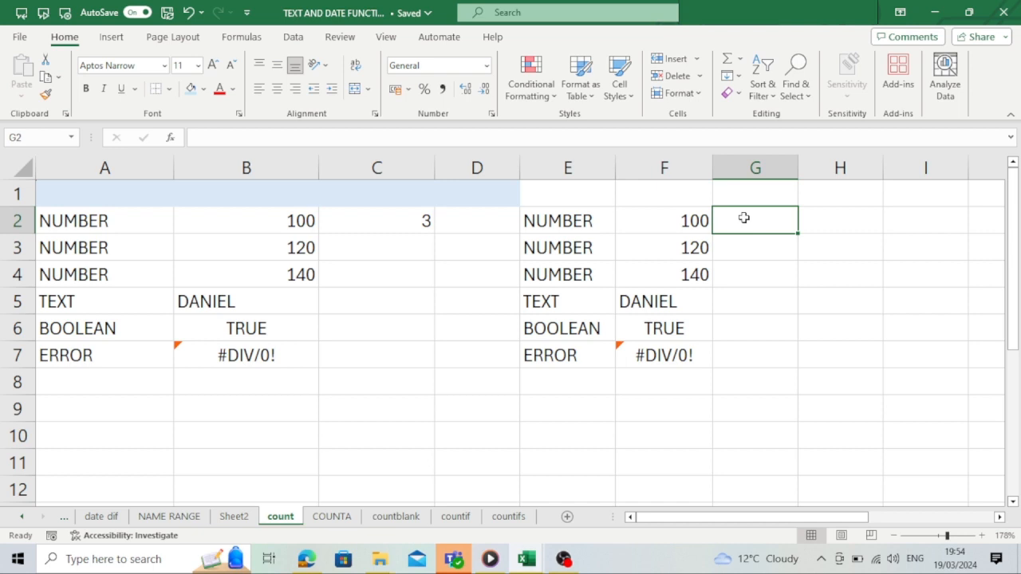
text(=COUNT)
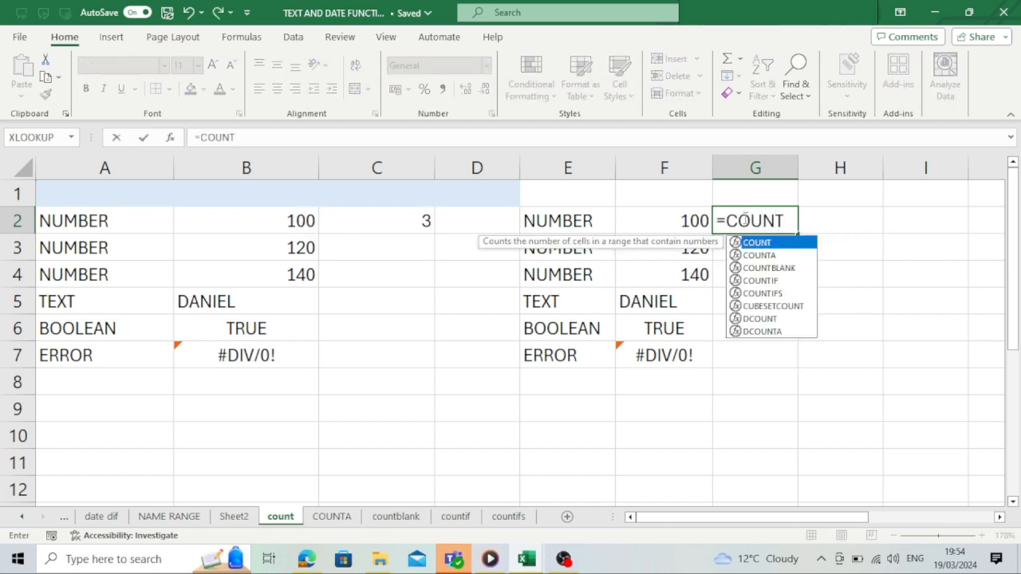
text(A()
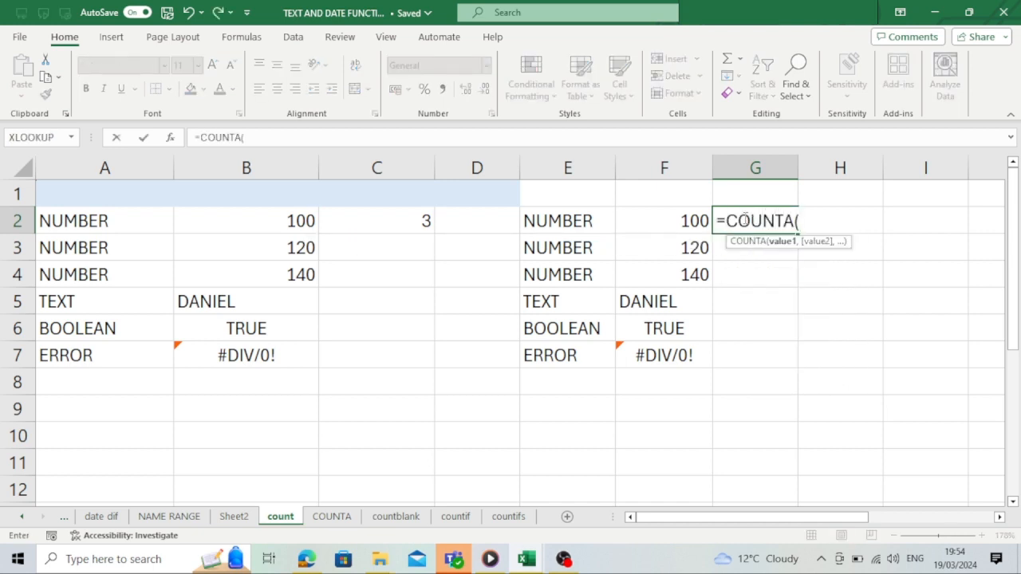
drag(682, 219, 676, 349)
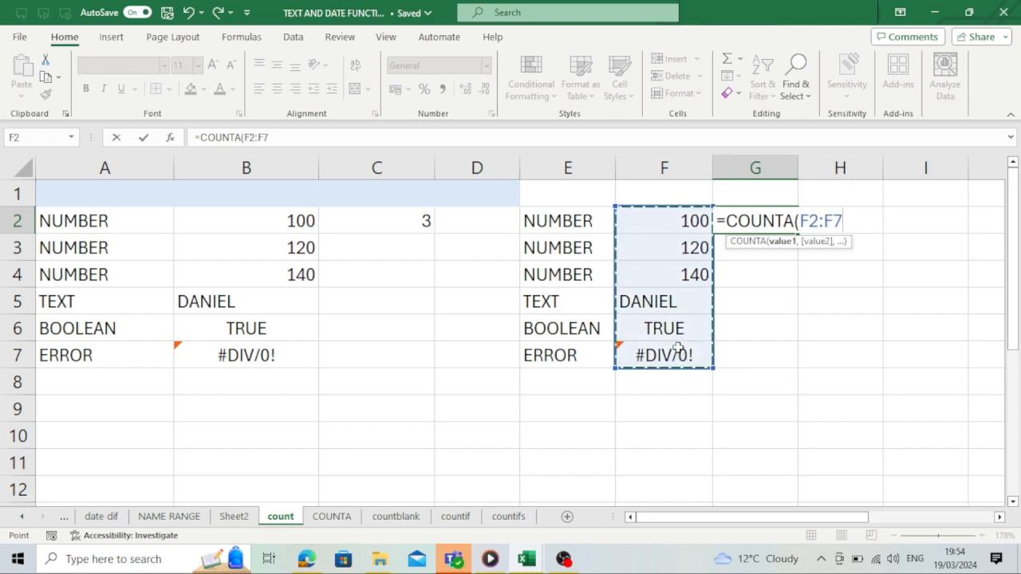
text())
key(Return)
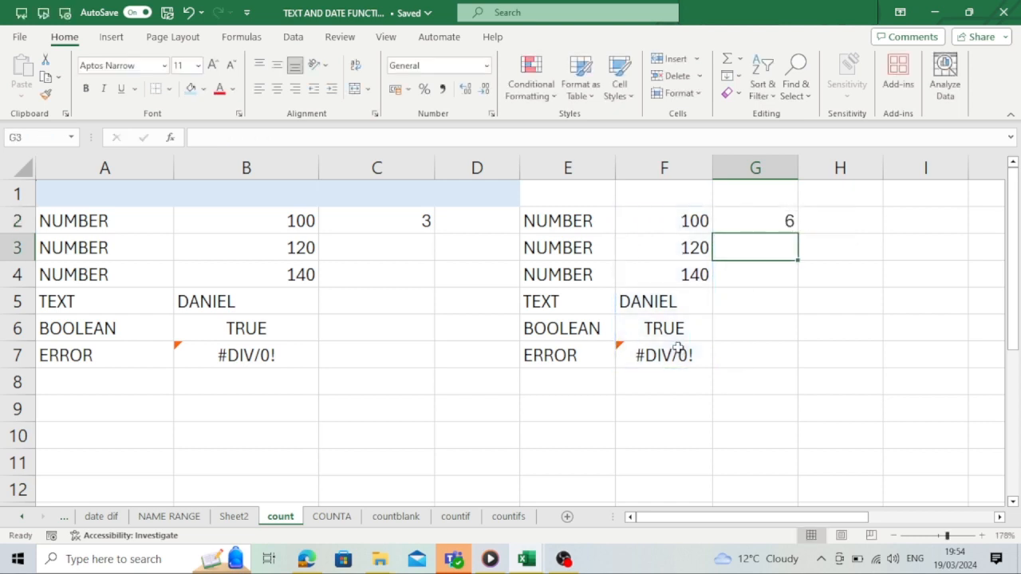
- Enter the formula =COUNTA(F2:F7) in cell G4 as well
click(786, 221)
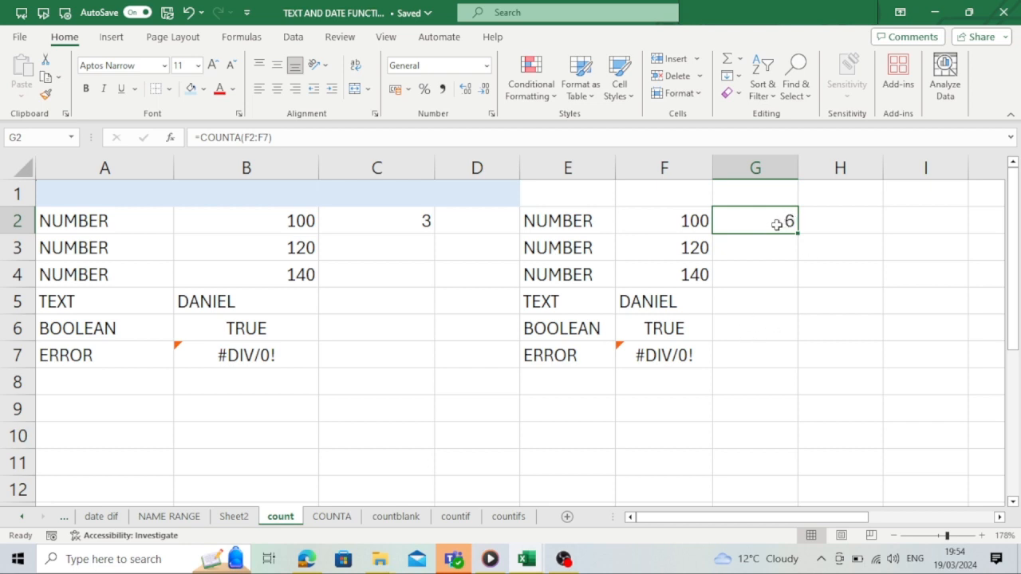
click(747, 264)
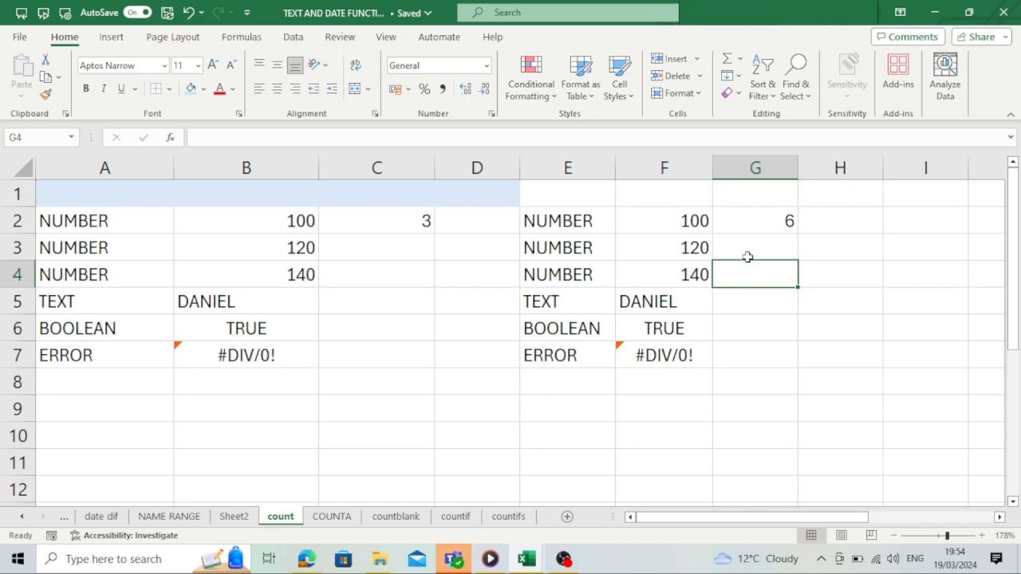
text(=COU)
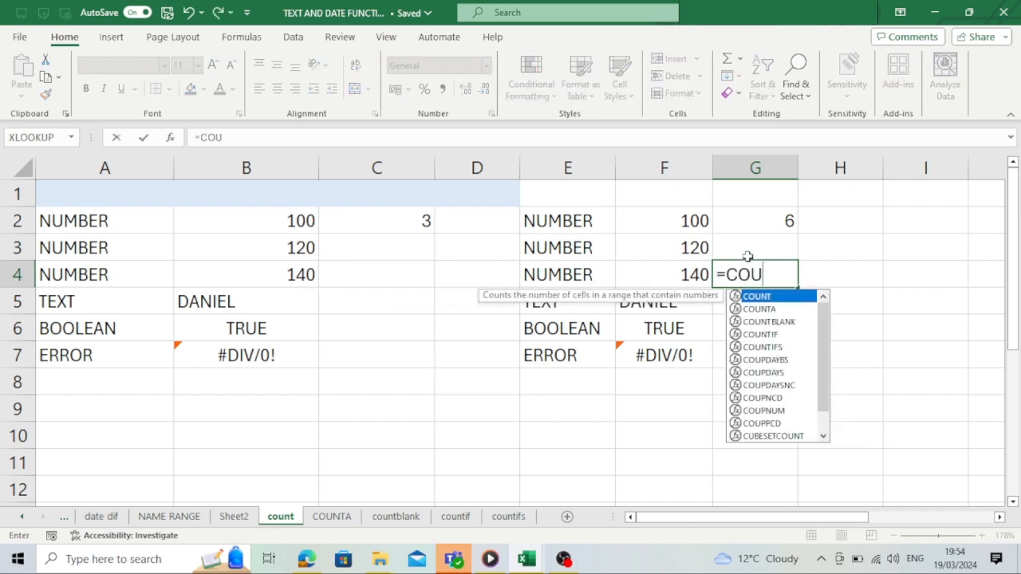
text(NTA()
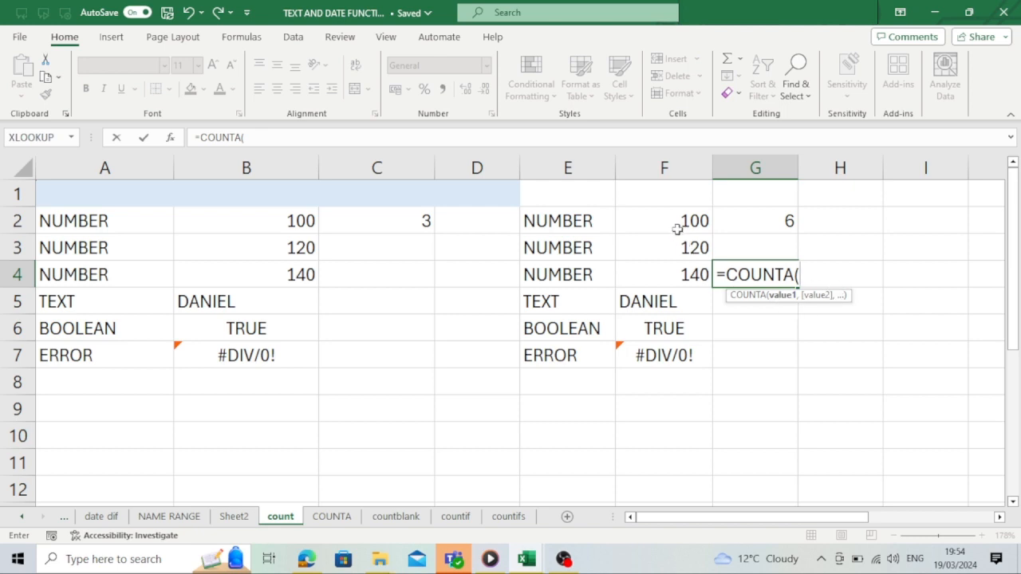
drag(675, 220, 689, 348)
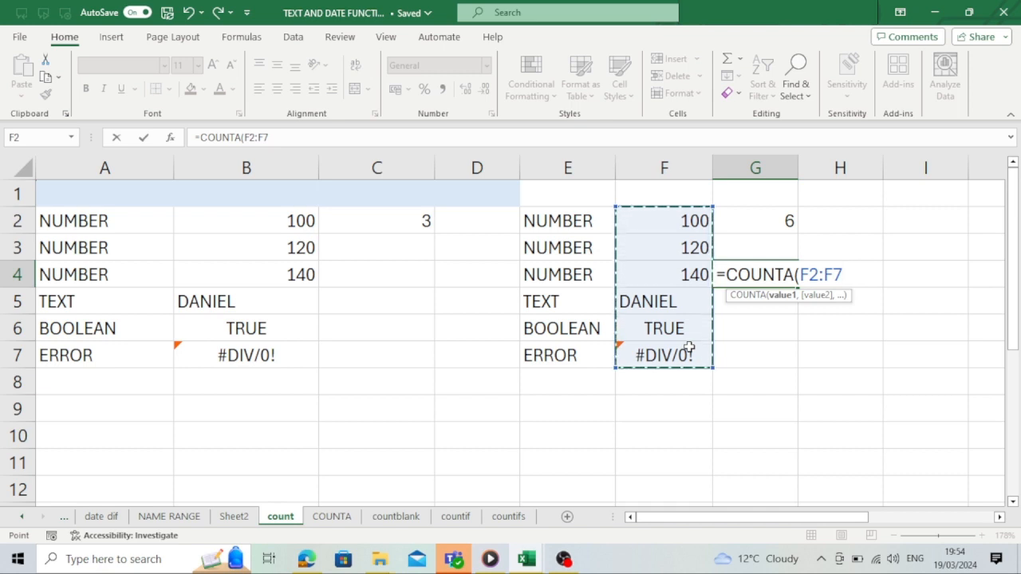
text())
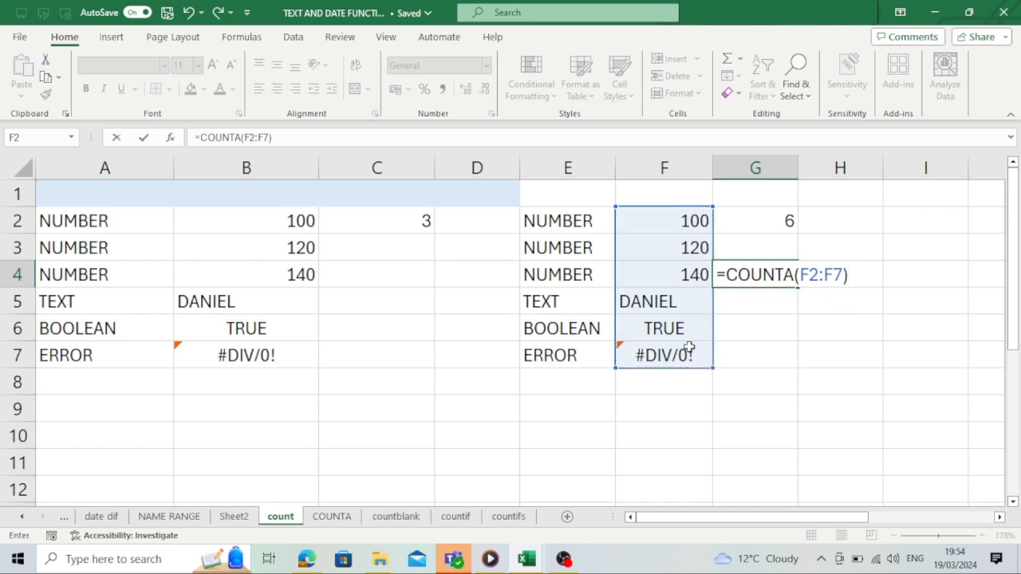
key(Return)
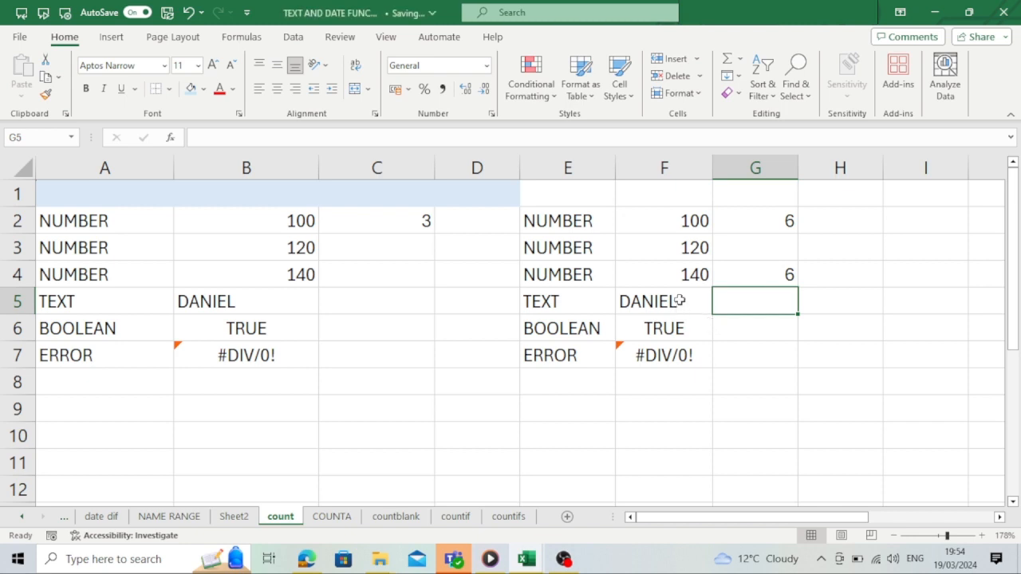
- Replace the text in cell F5 with a single /
click(680, 279)
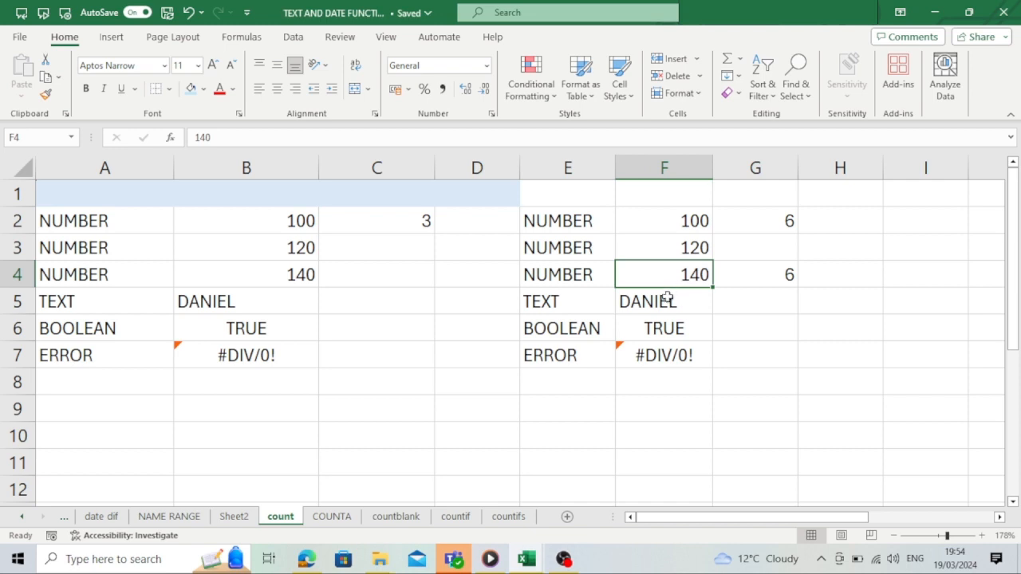
click(667, 299)
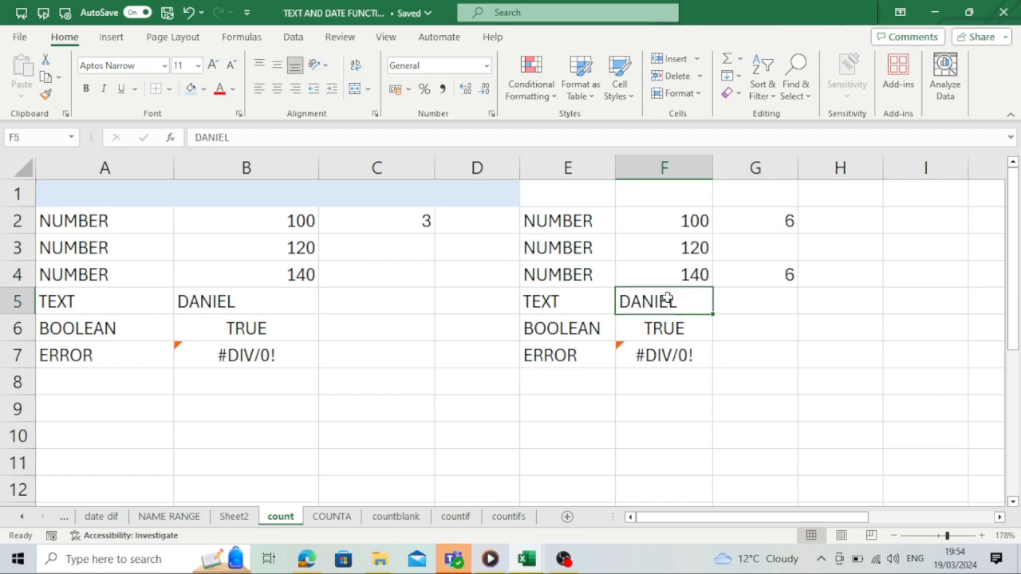
key(BackSpace)
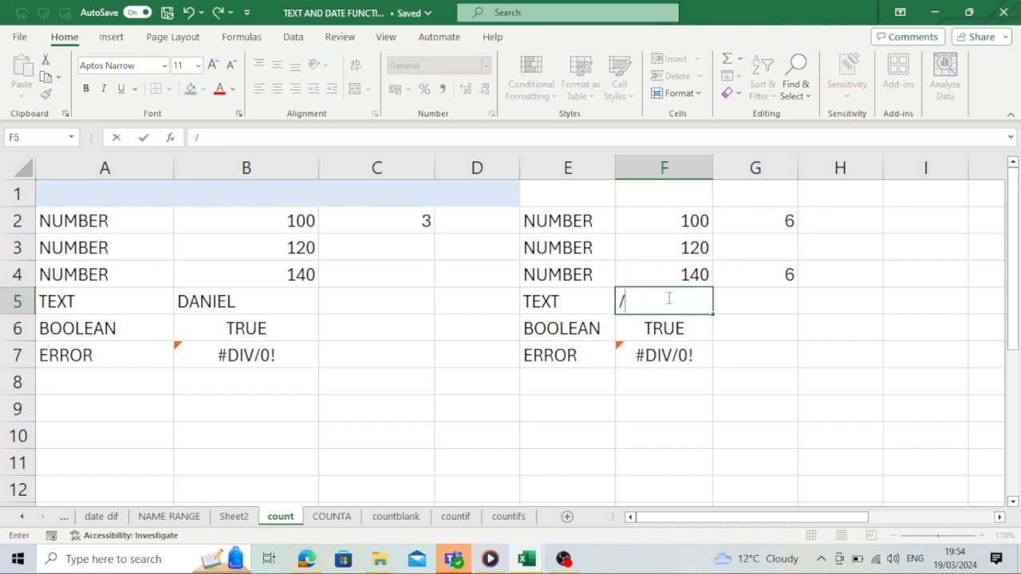
text(/)
key(Return)
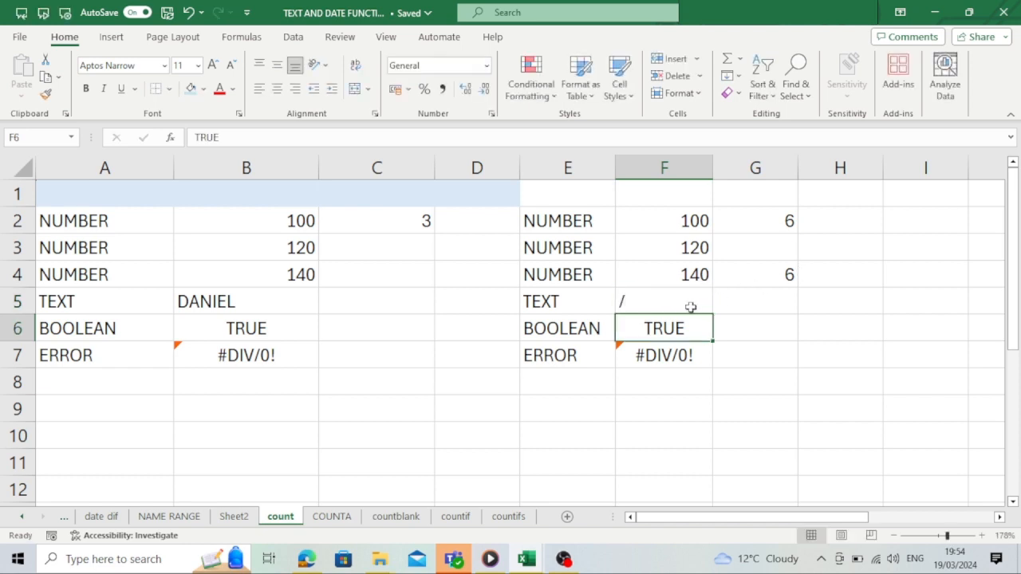
- Clear the contents of cell F5 so it is empty
click(671, 293)
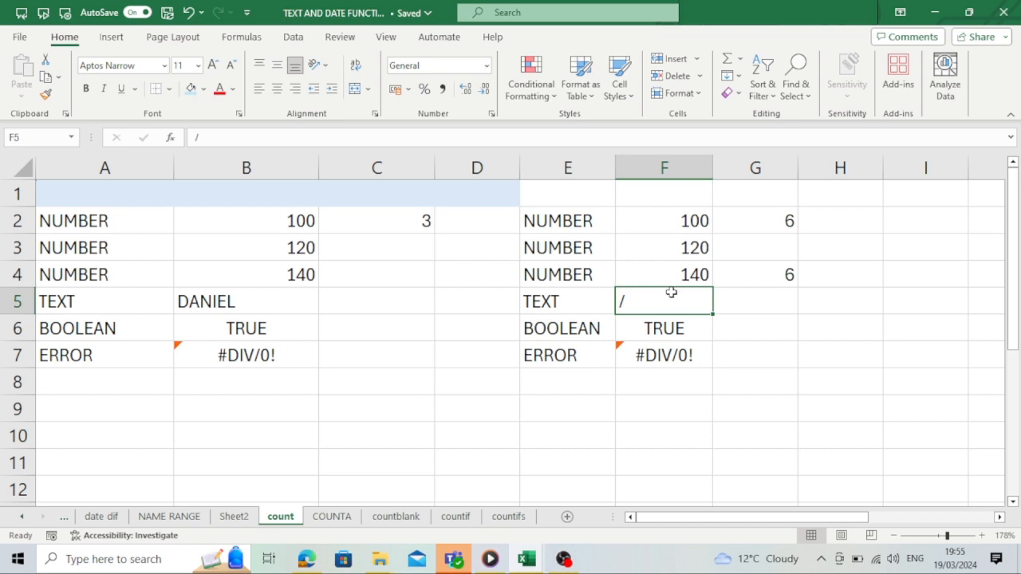
double_click(671, 293)
key(BackSpace)
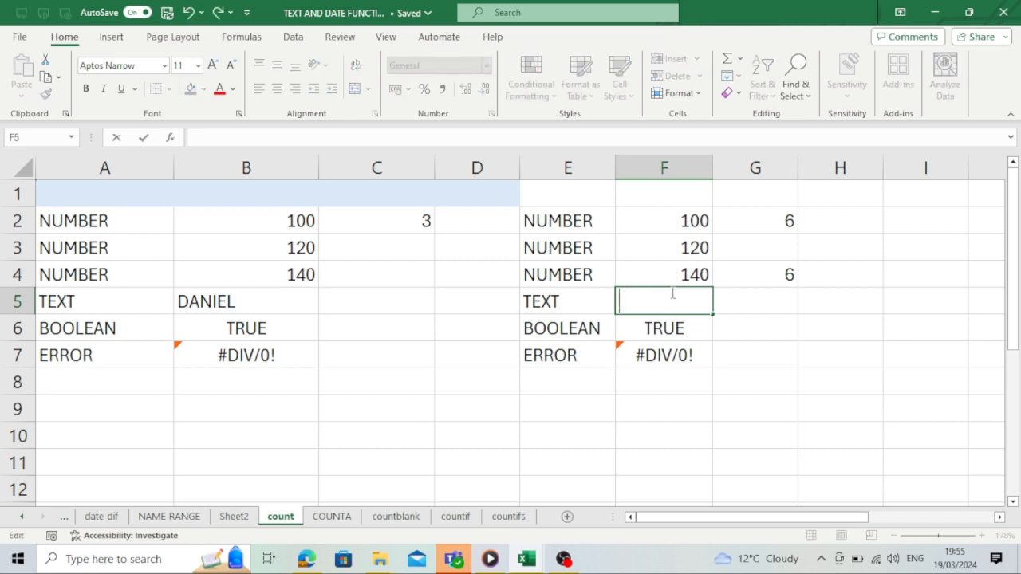
click(675, 274)
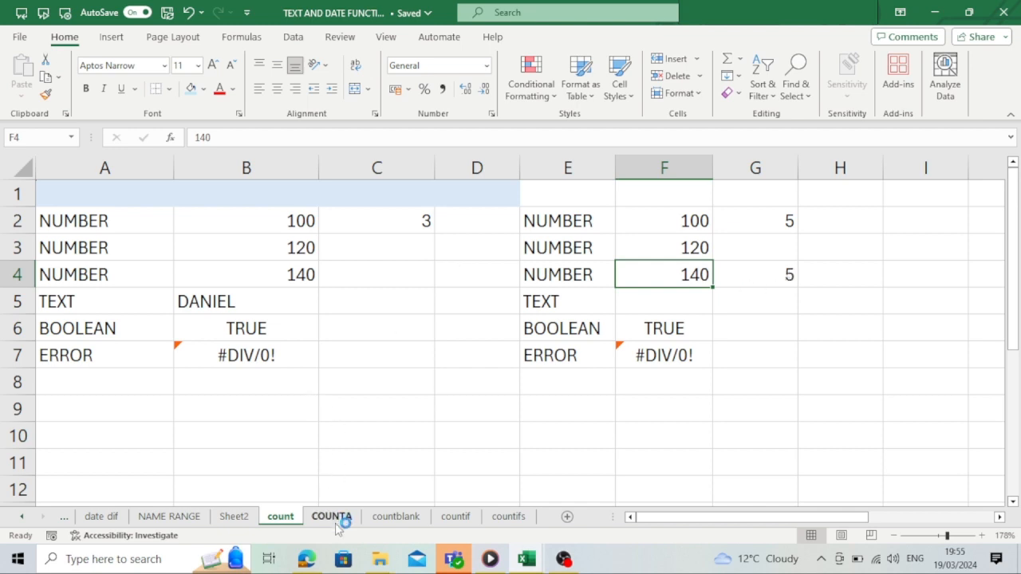
- Switch to the COUNTA sheet and select the attendance range B2:F12 to examine it
click(332, 517)
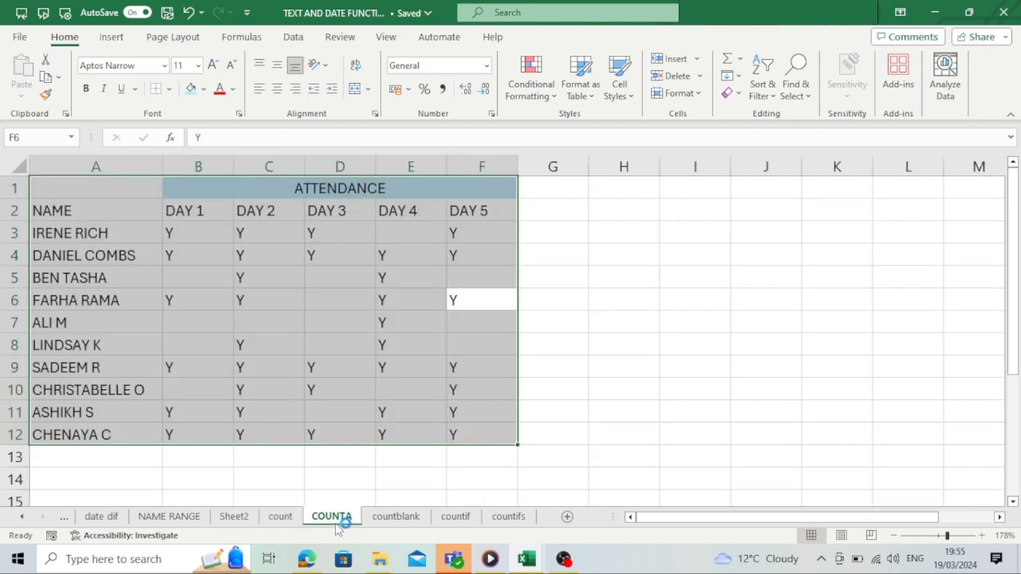
click(543, 226)
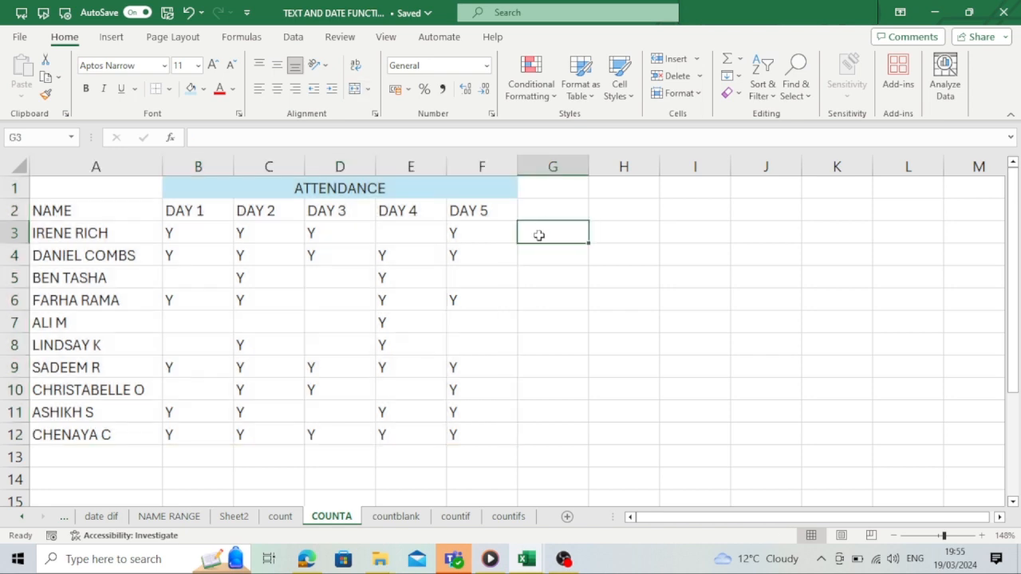
drag(190, 211, 497, 424)
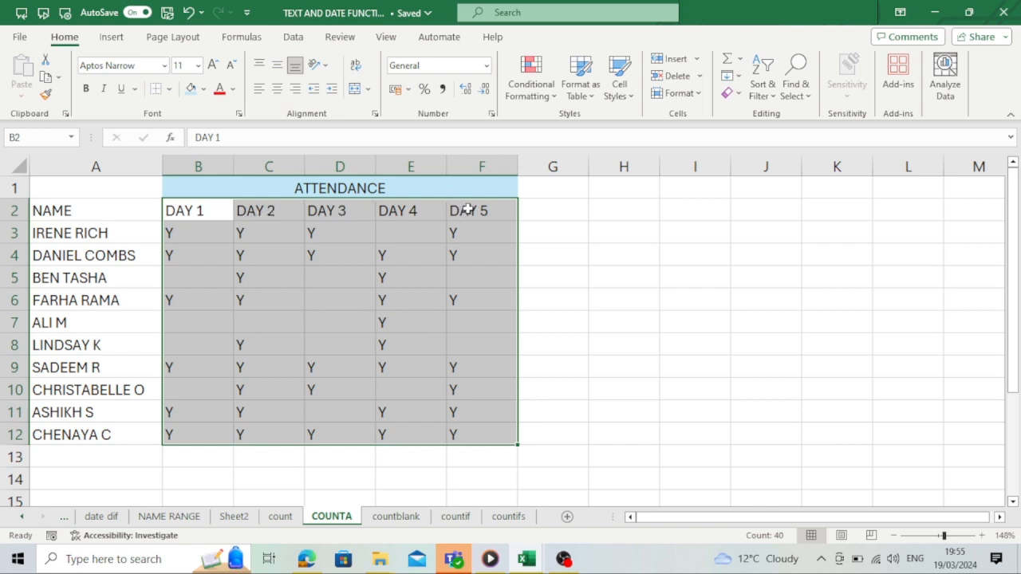
click(545, 240)
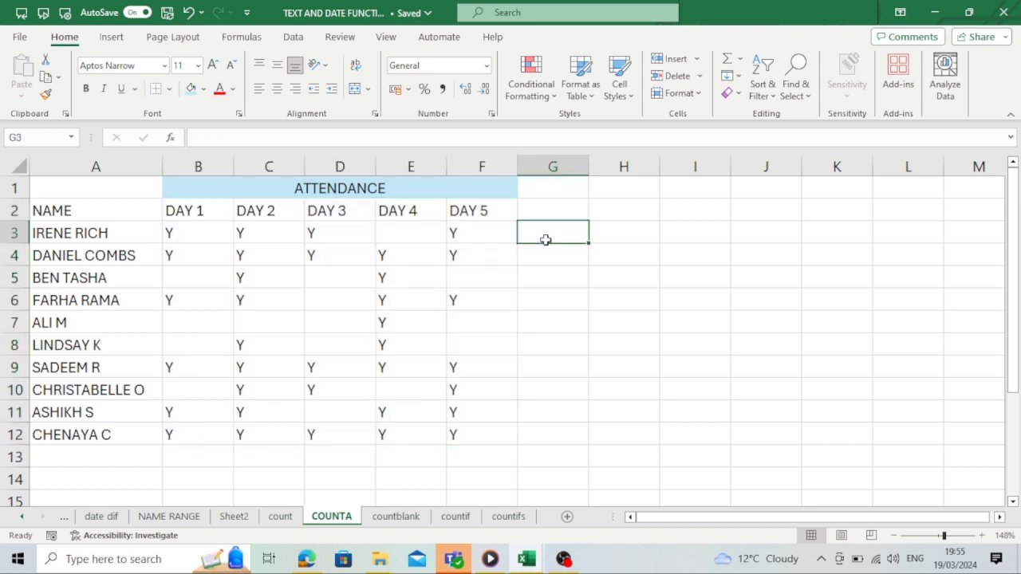
text(=)
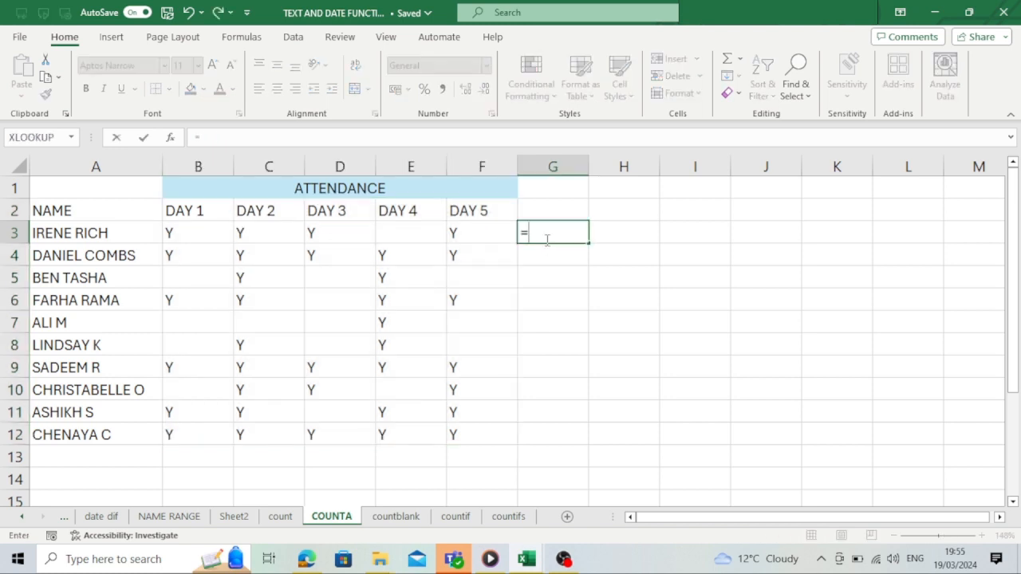
text(C)
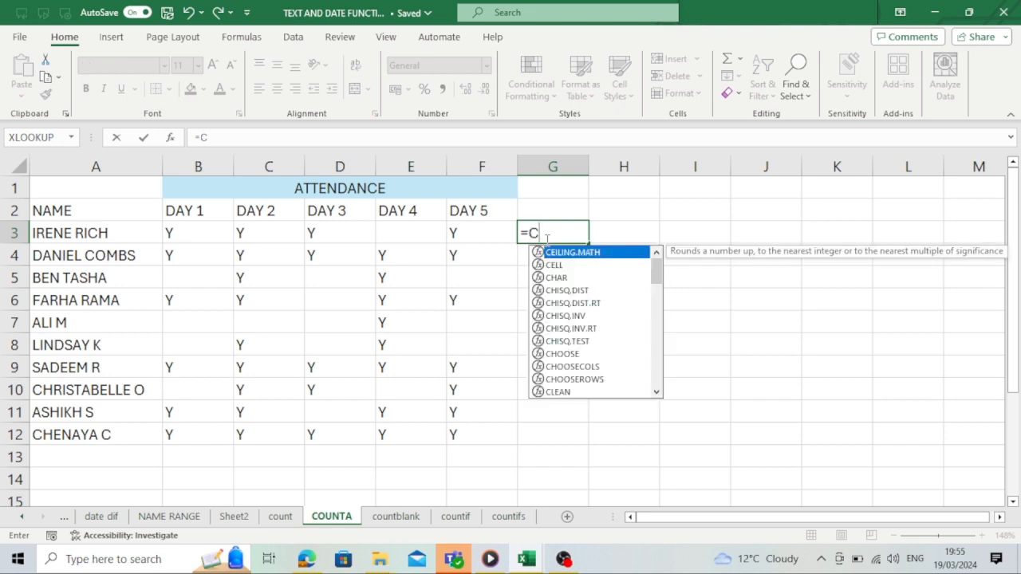
text(OUNT)
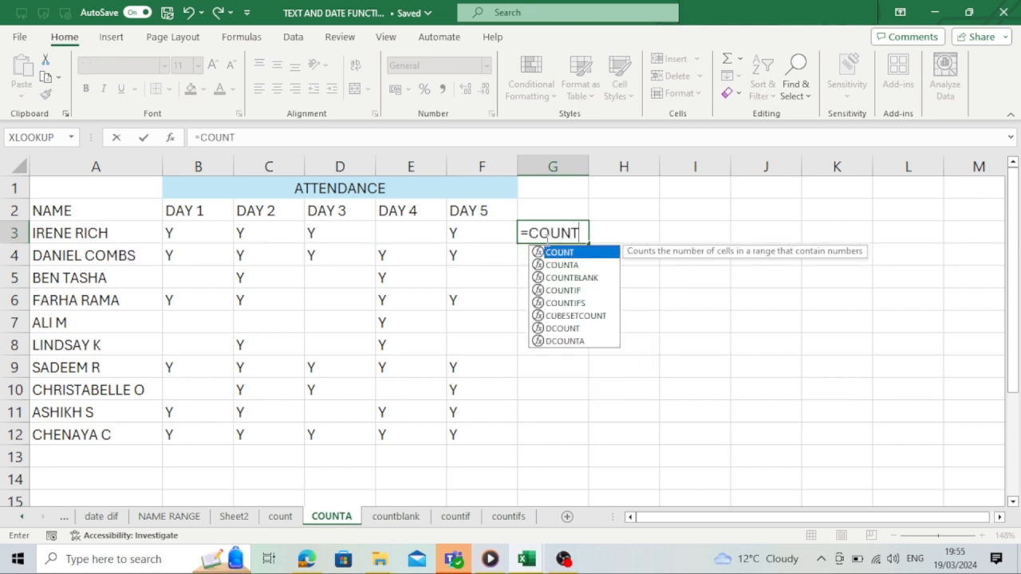
text(A()
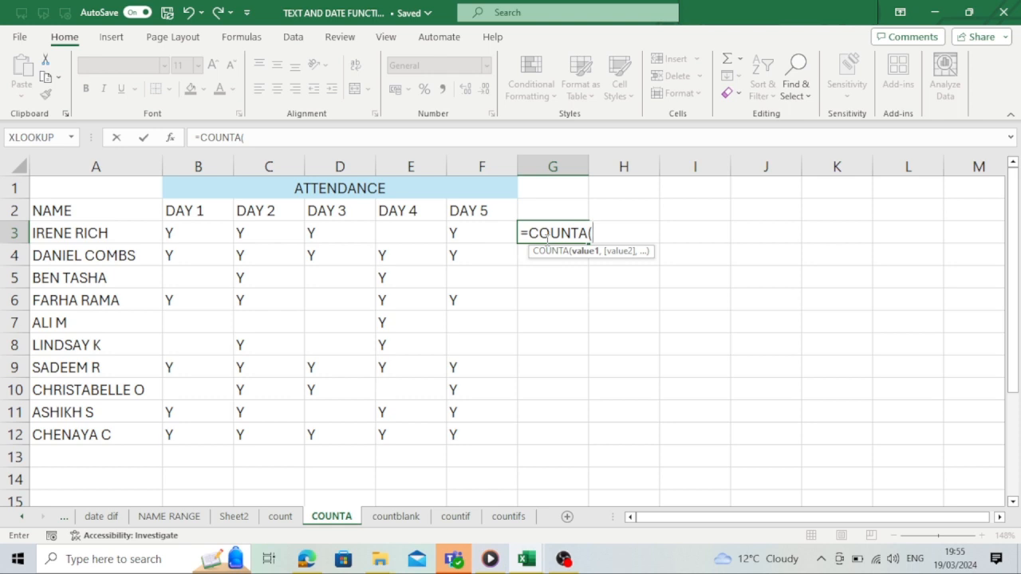
drag(164, 232, 497, 237)
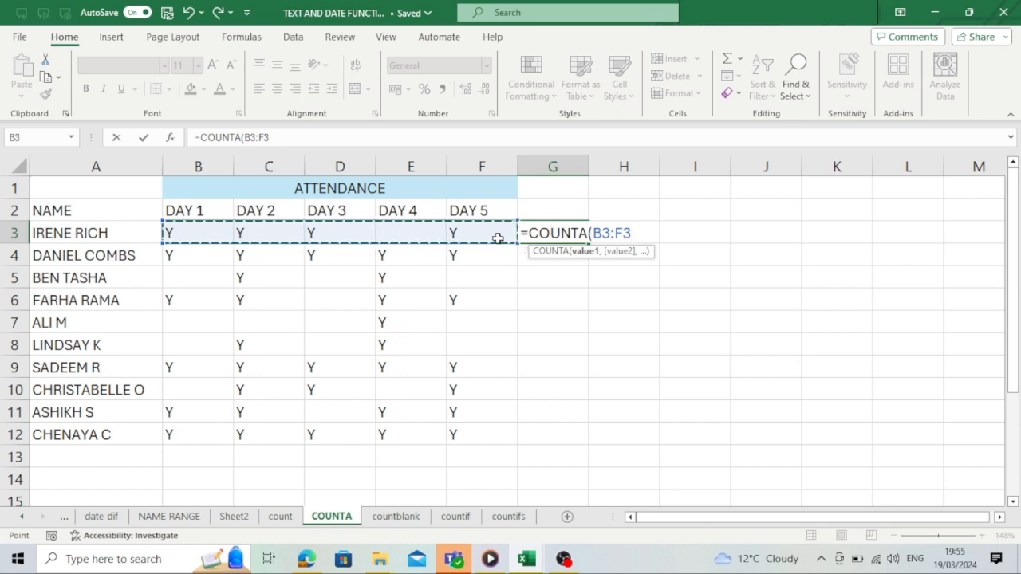
text())
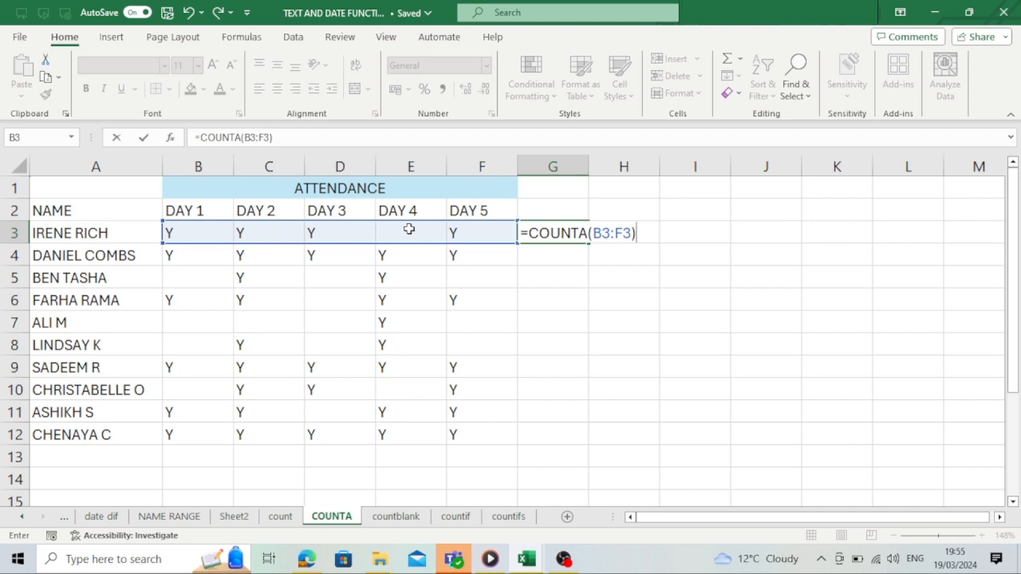
key(Return)
- Fill the COUNTA formula from G3 down to G12 for every name
click(571, 220)
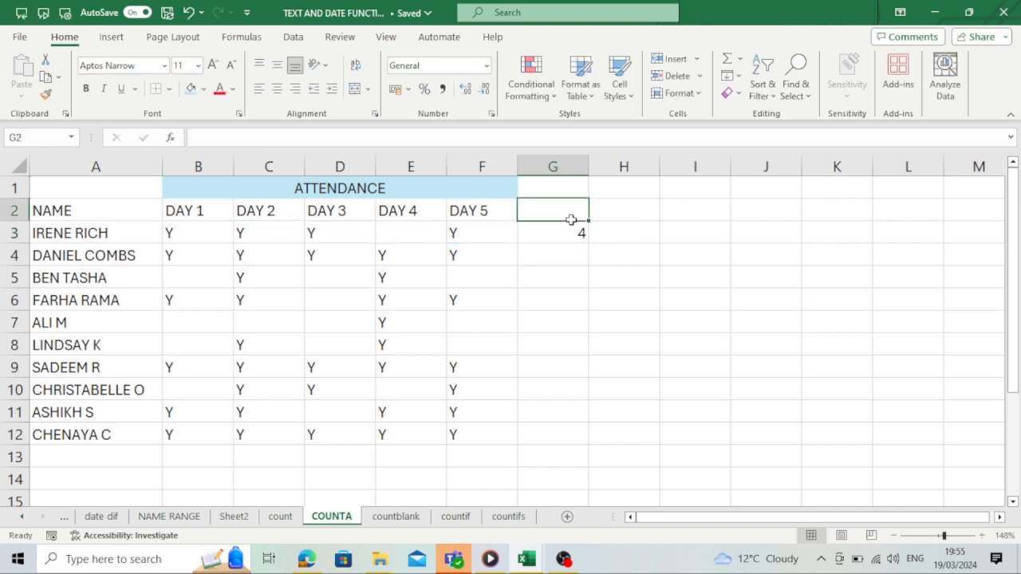
click(576, 229)
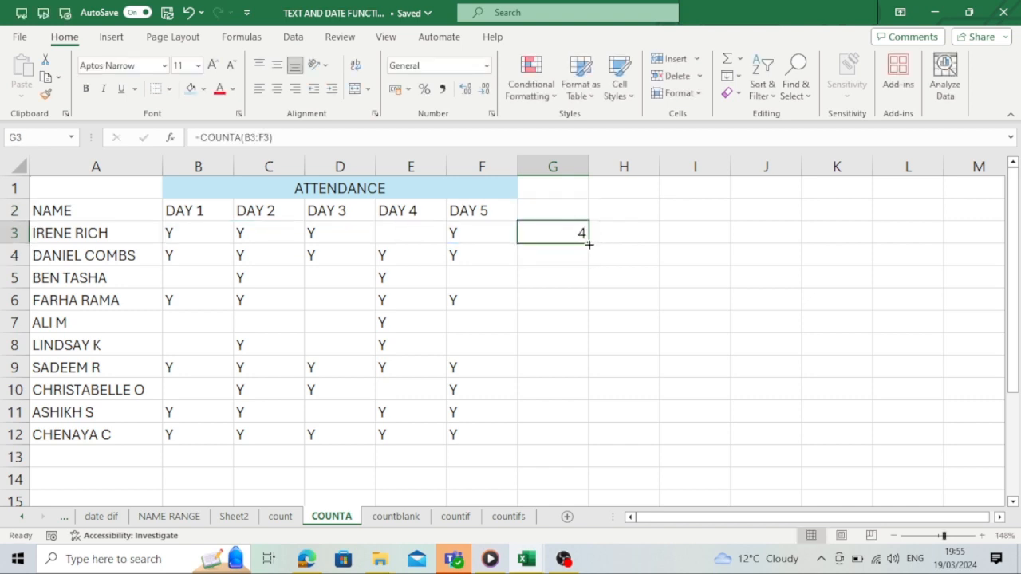
double_click(589, 244)
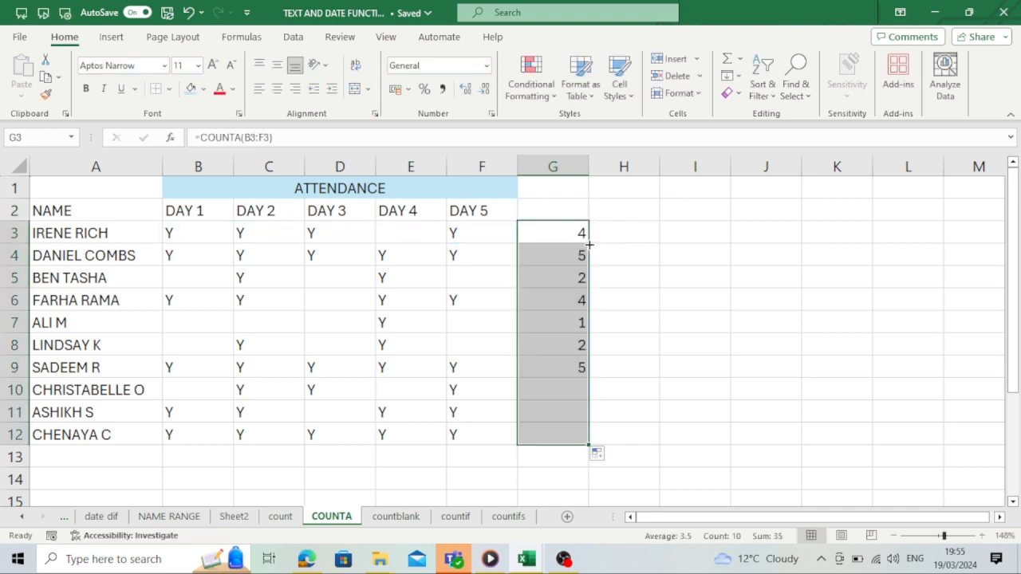
click(581, 325)
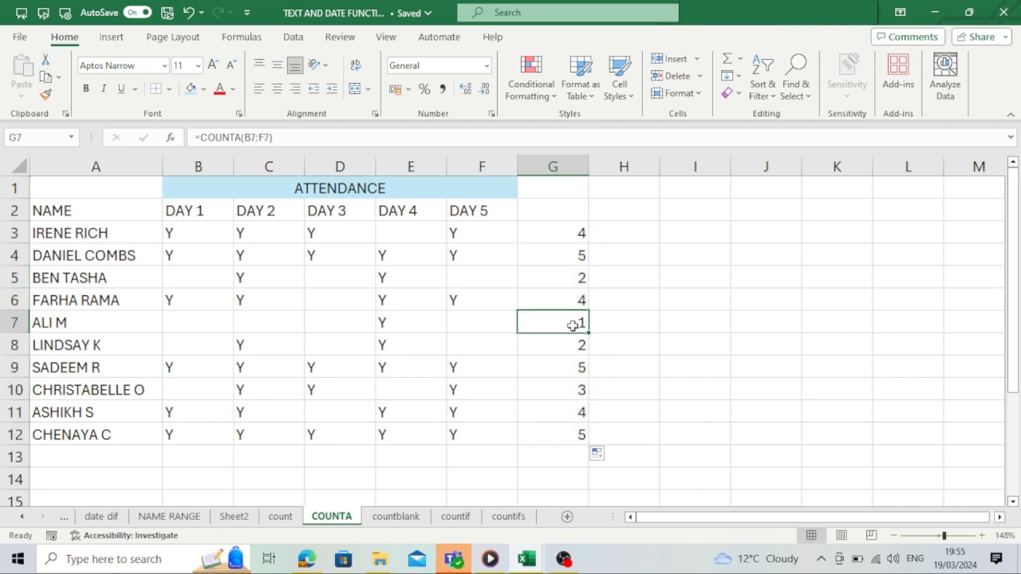
click(474, 327)
click(384, 322)
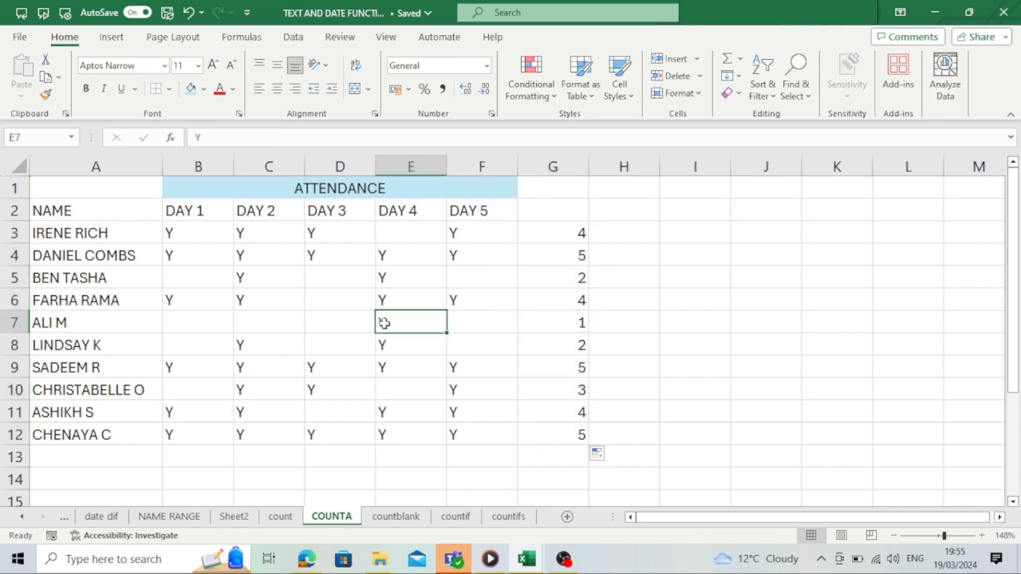
click(321, 326)
click(392, 320)
key(Delete)
- Switch to the countblank sheet and autofit column A to fit the names
click(399, 517)
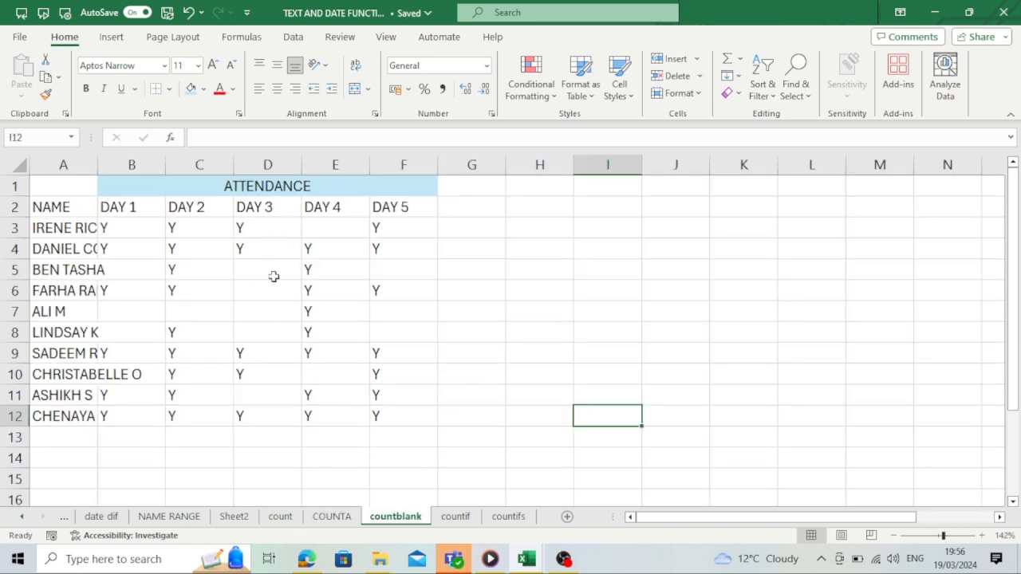
double_click(99, 165)
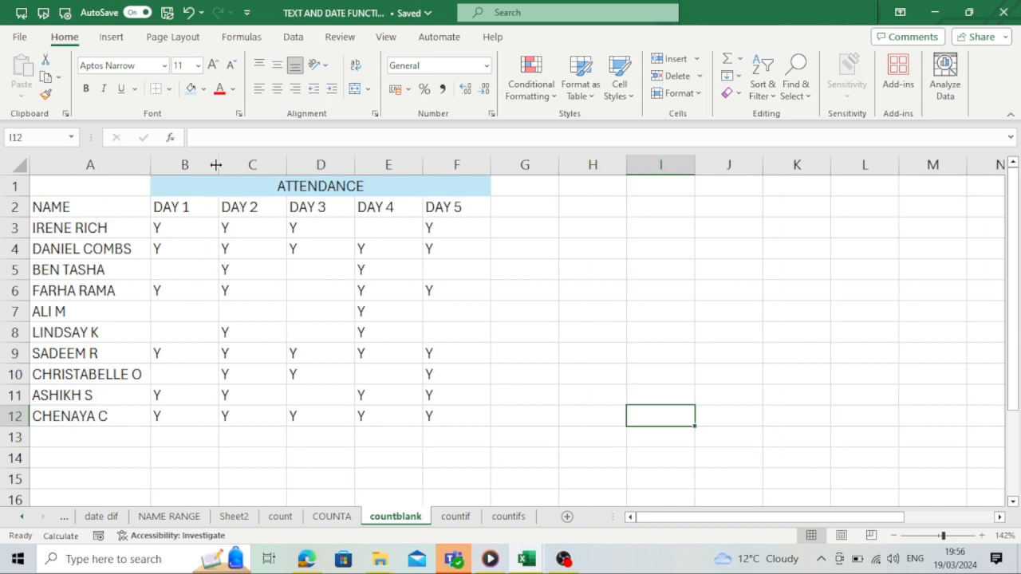
- Enter the formula =COUNTBLANK(B3:F3) in cell G3
click(531, 229)
text(=)
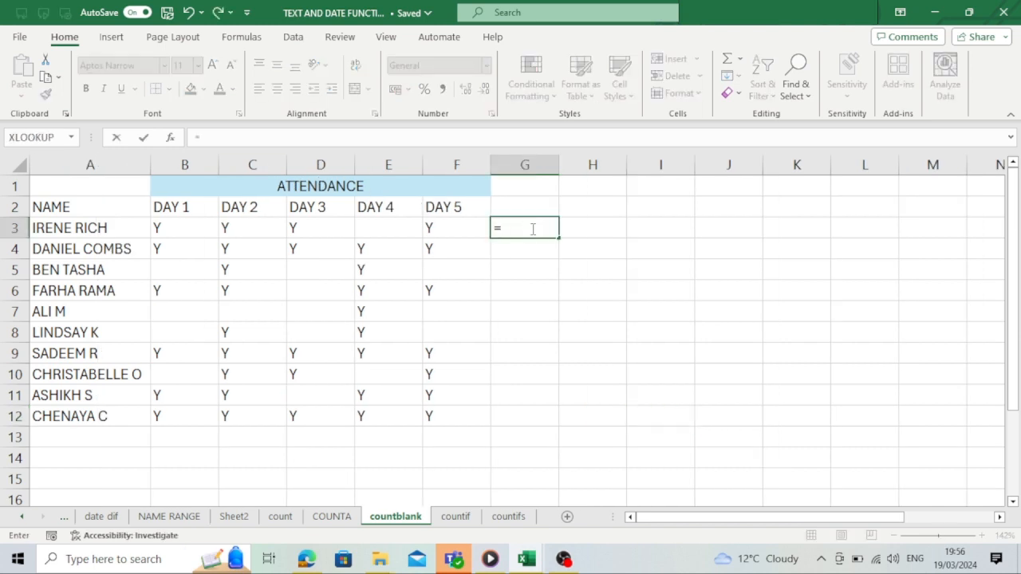
text(COUNT)
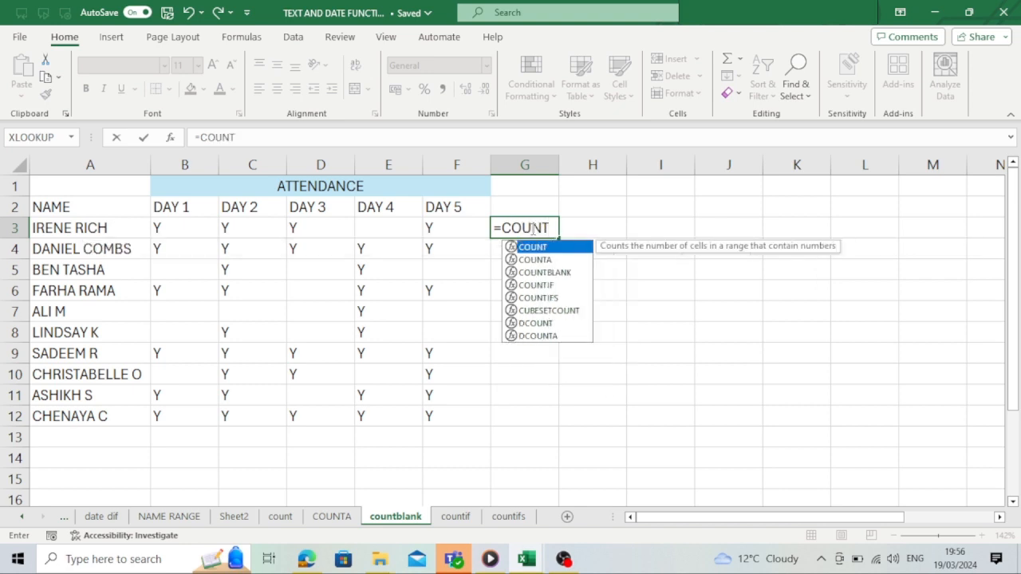
text(BLAM)
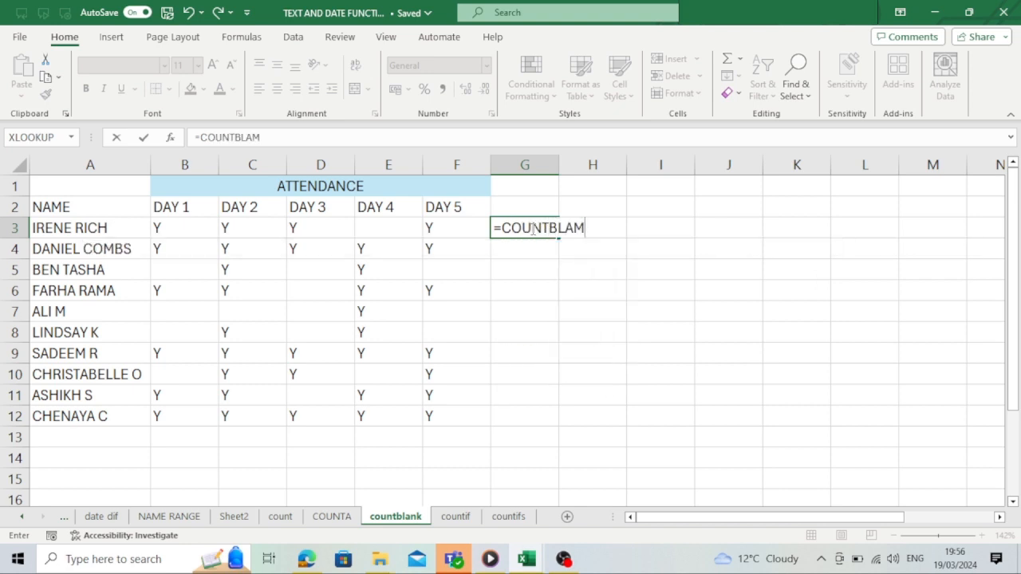
key(BackSpace)
text(K)
key(BackSpace)
text(NK()
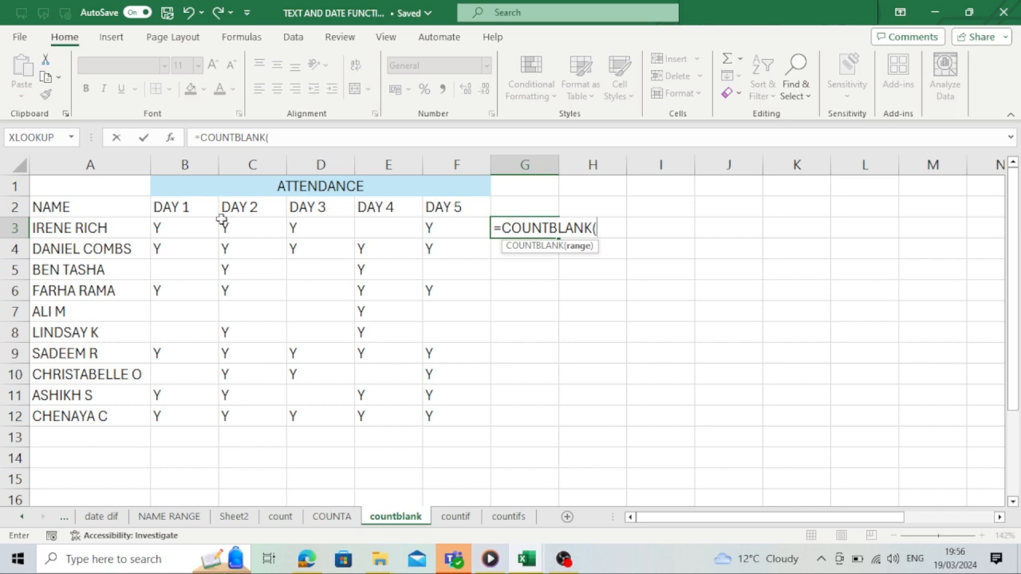
drag(194, 223, 458, 228)
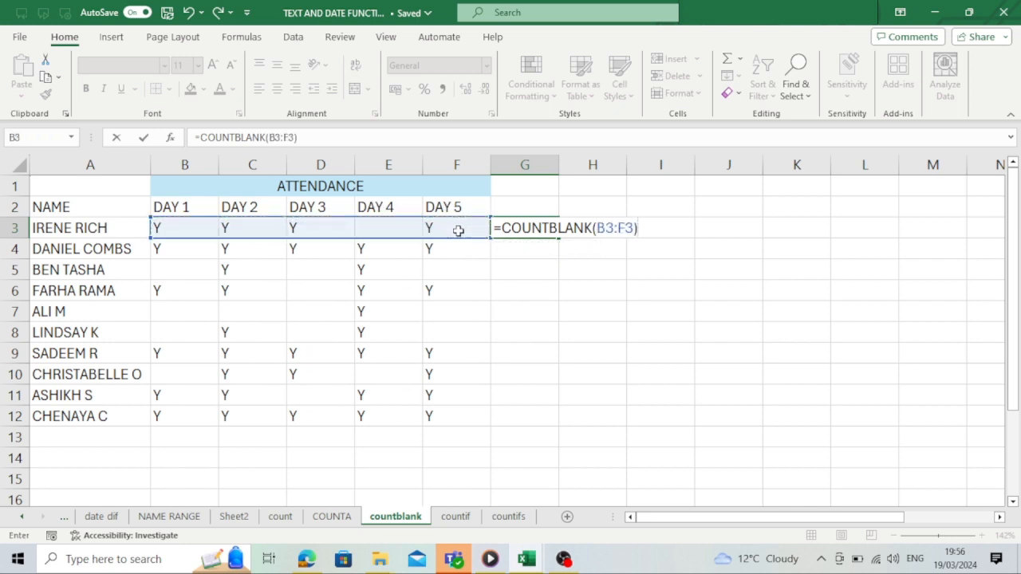
key(Return)
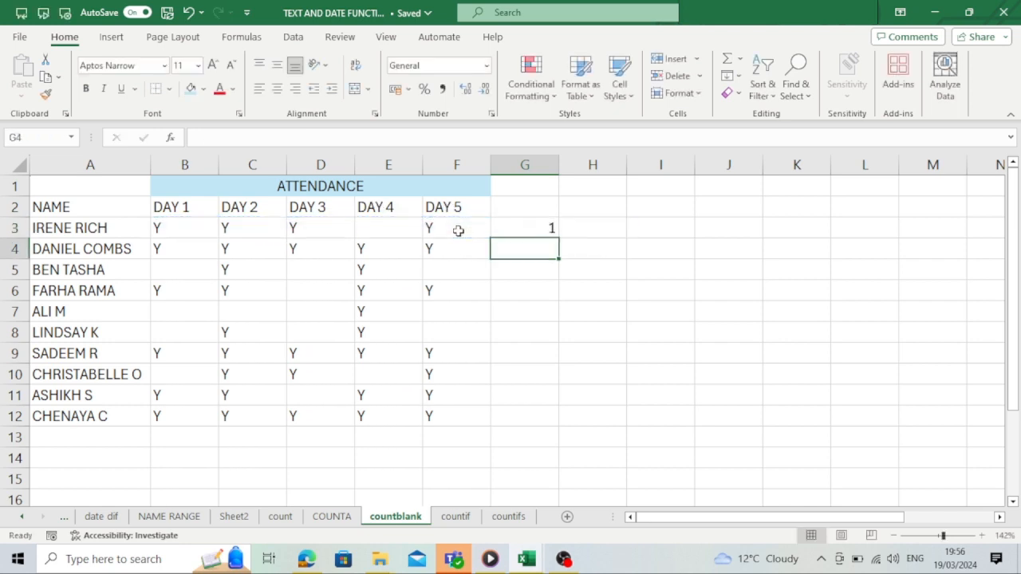
- Fill the COUNTBLANK formula from G3 down to G12 and inspect the copied formulas
click(548, 229)
double_click(560, 238)
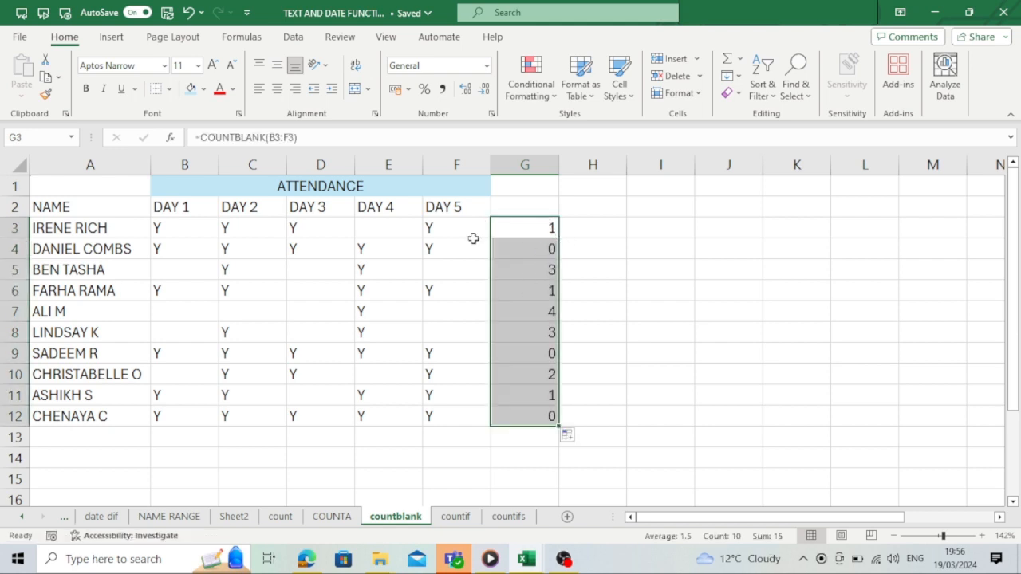
click(534, 253)
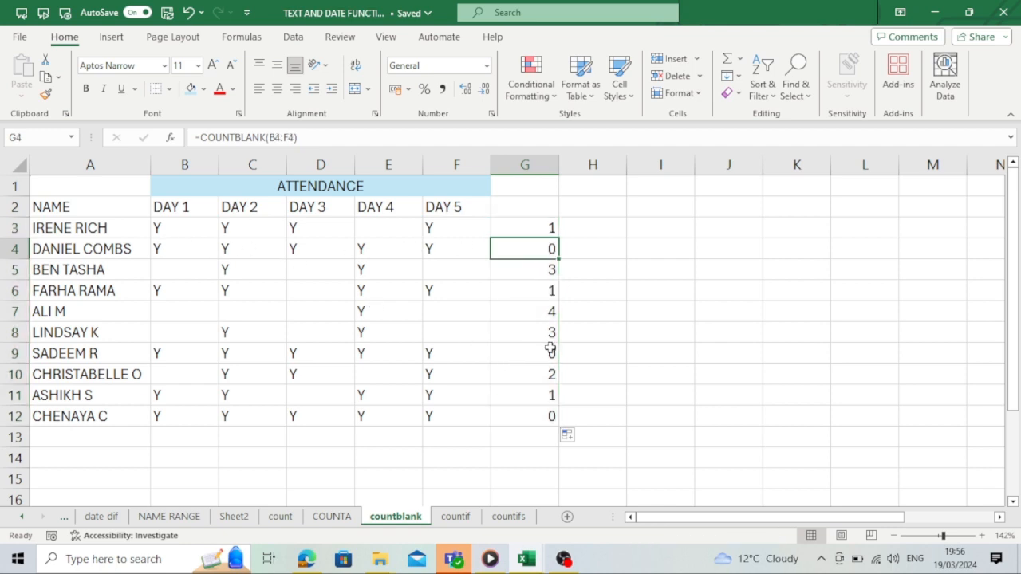
click(550, 353)
click(557, 421)
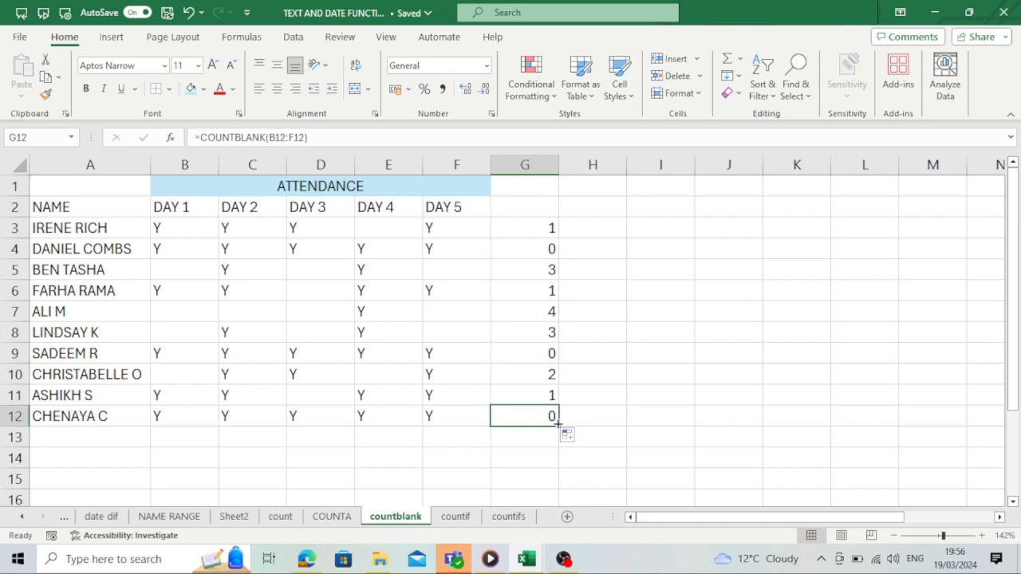
- Switch to the countif sheet and enter =COUNTIF(A2:N15,"GREEN") in cell P5 to count the GREEN cells
click(468, 520)
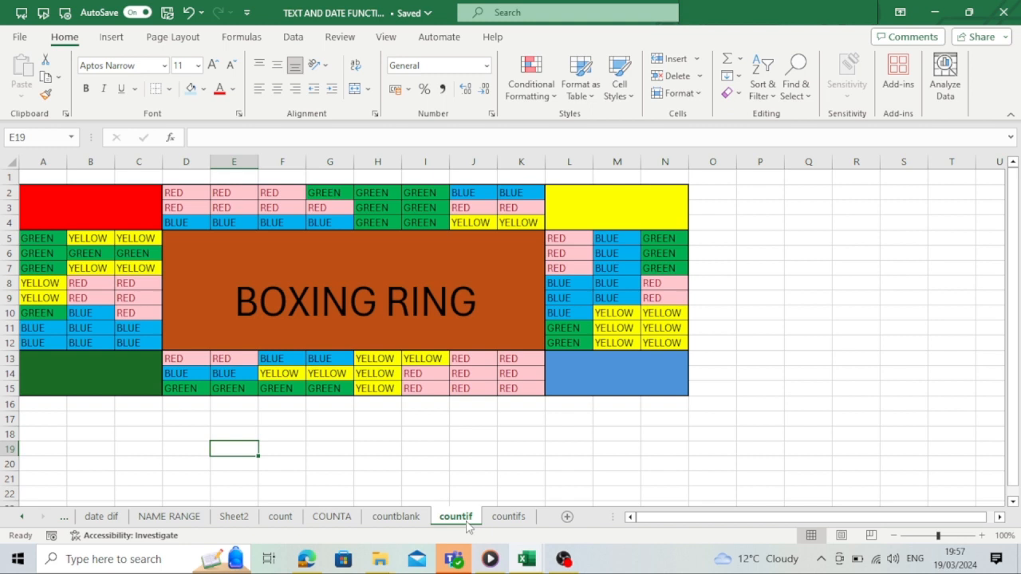
click(322, 188)
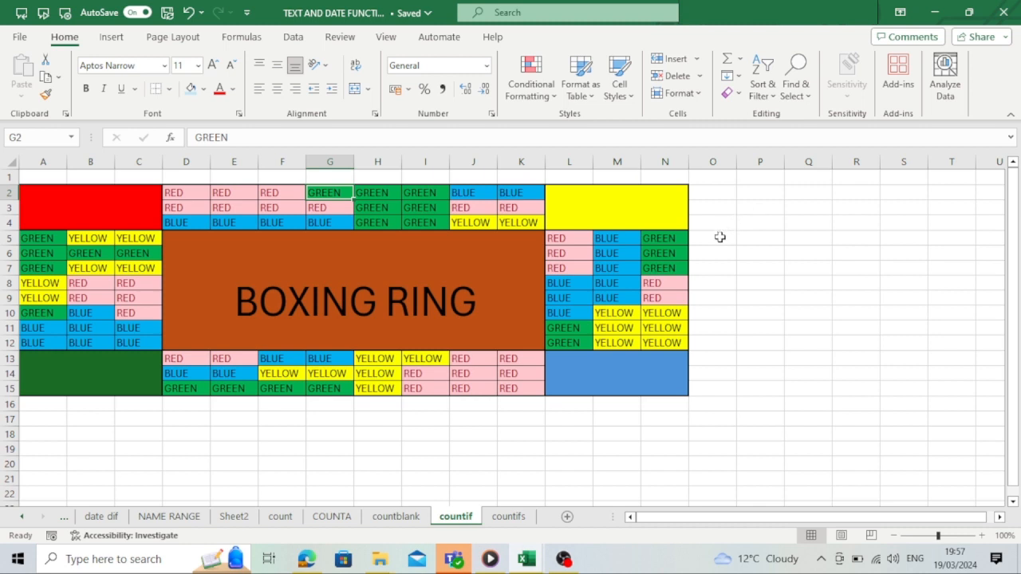
double_click(762, 236)
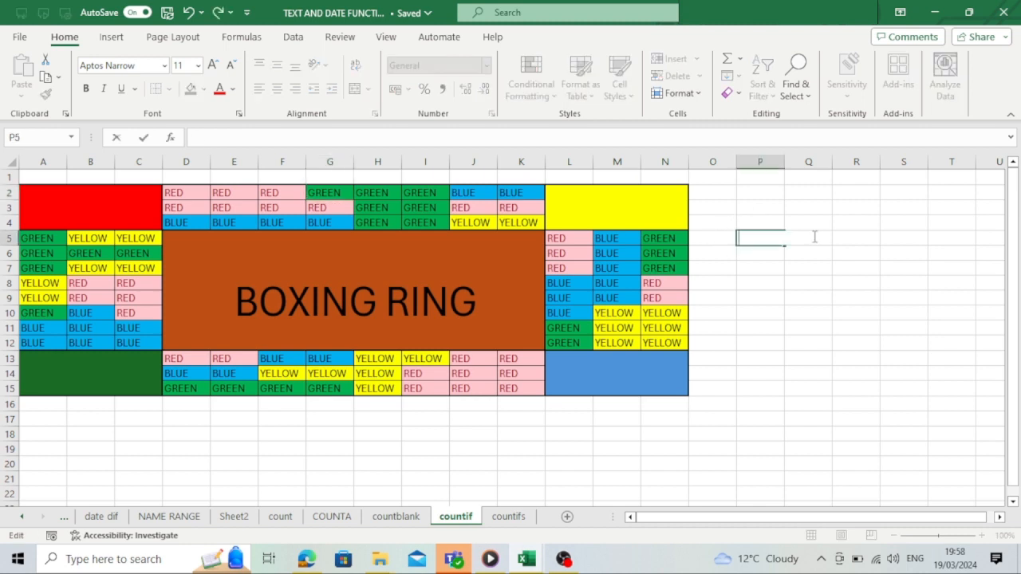
text(=)
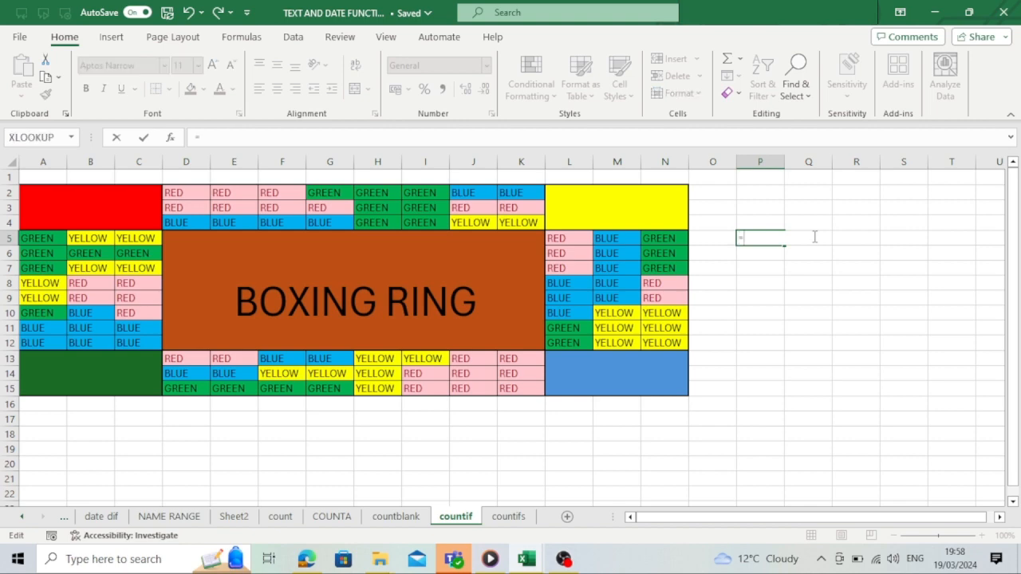
text(CO)
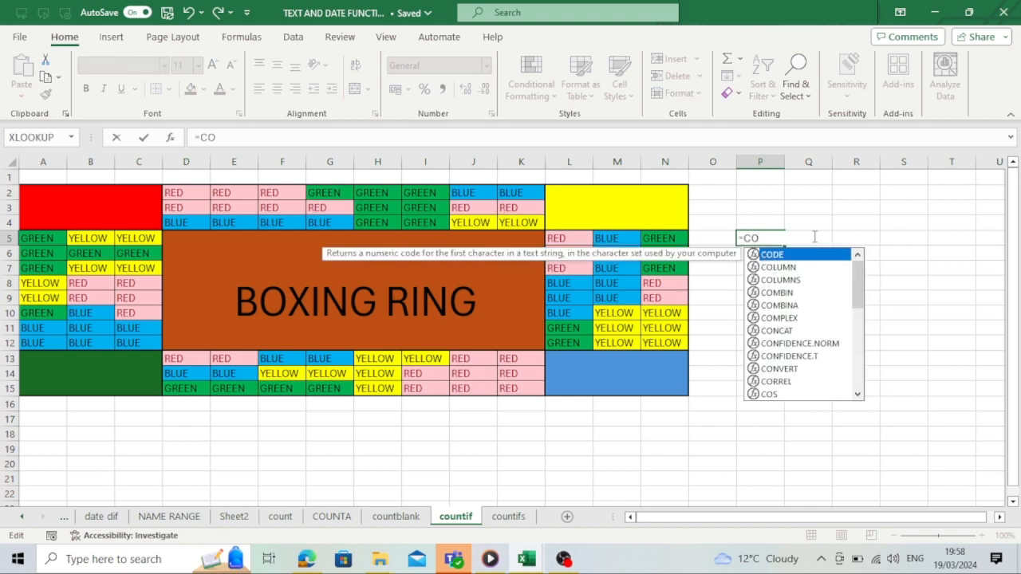
text(UNTIF()
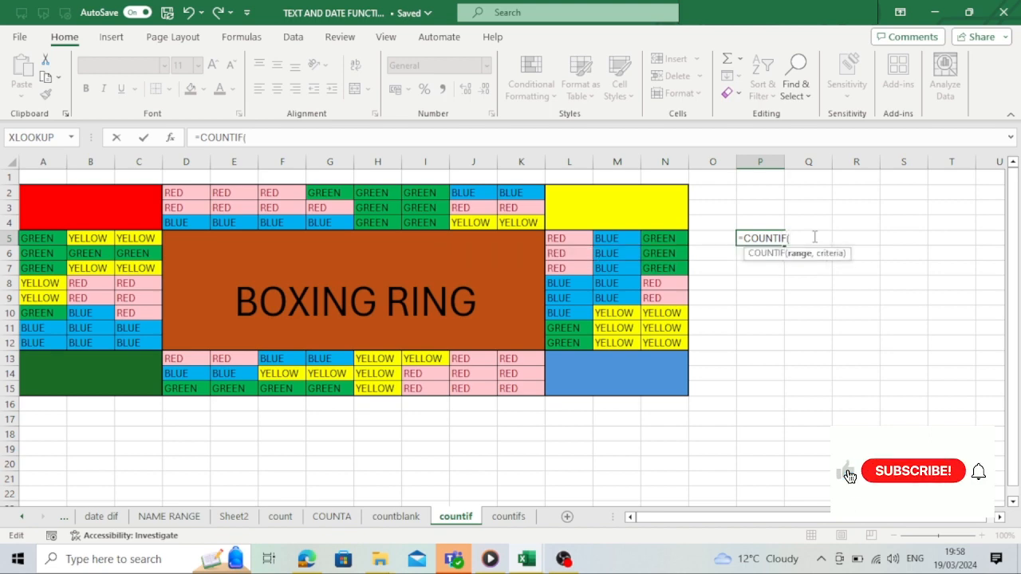
drag(27, 193, 676, 392)
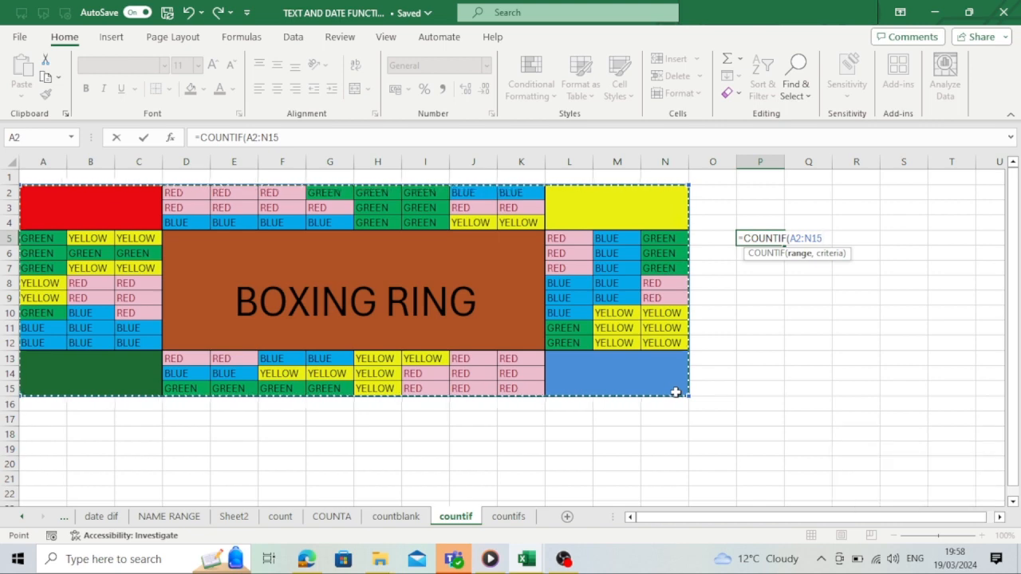
text(,)
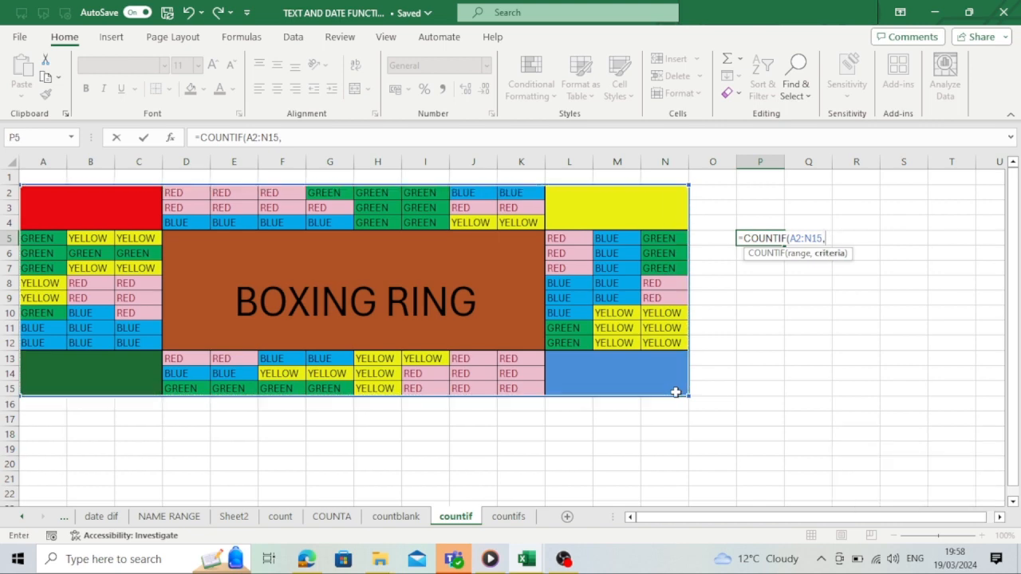
text("GREEN"))
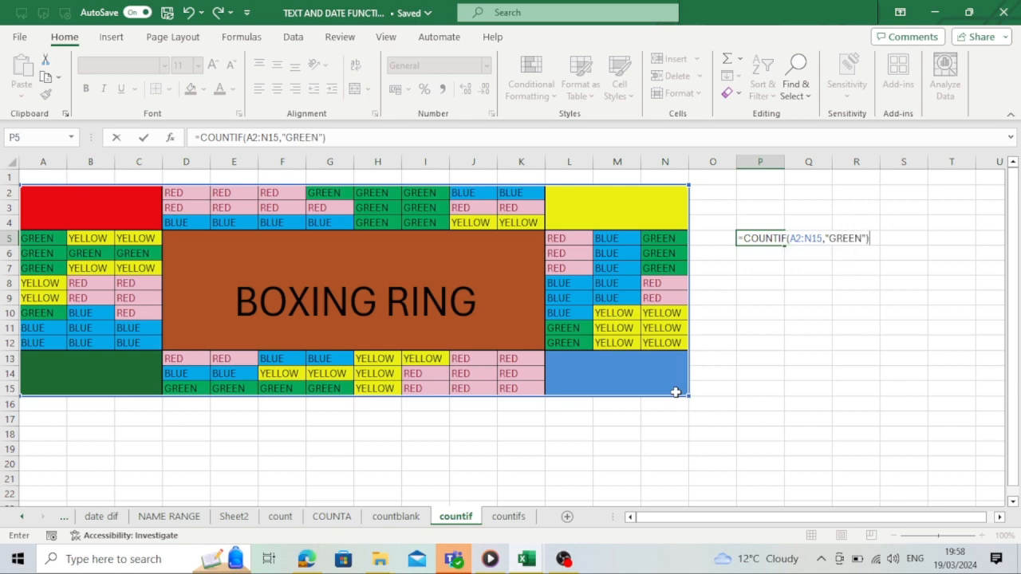
key(Return)
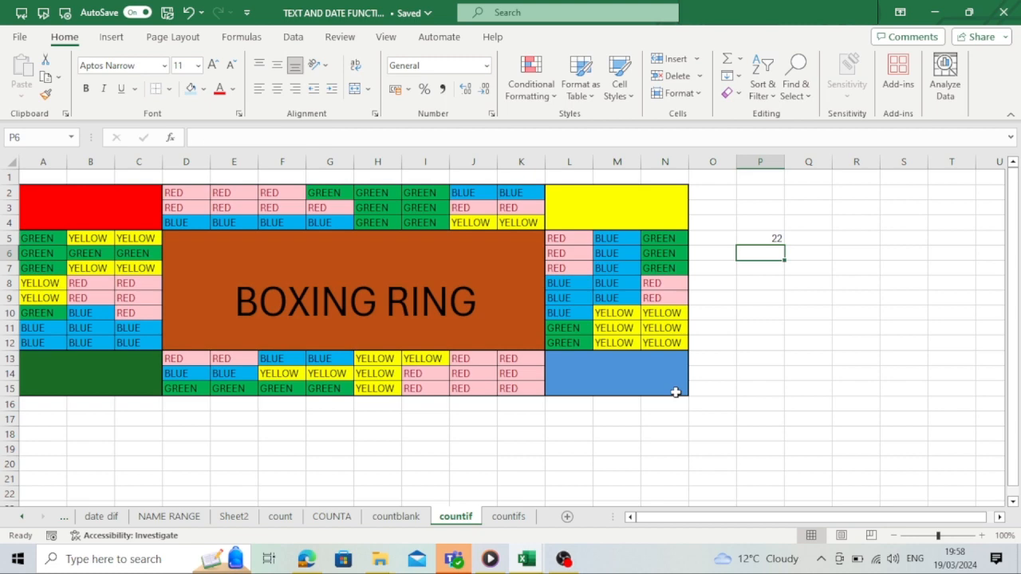
- Shorten the GREEN entry in cell N5 to just G
click(788, 238)
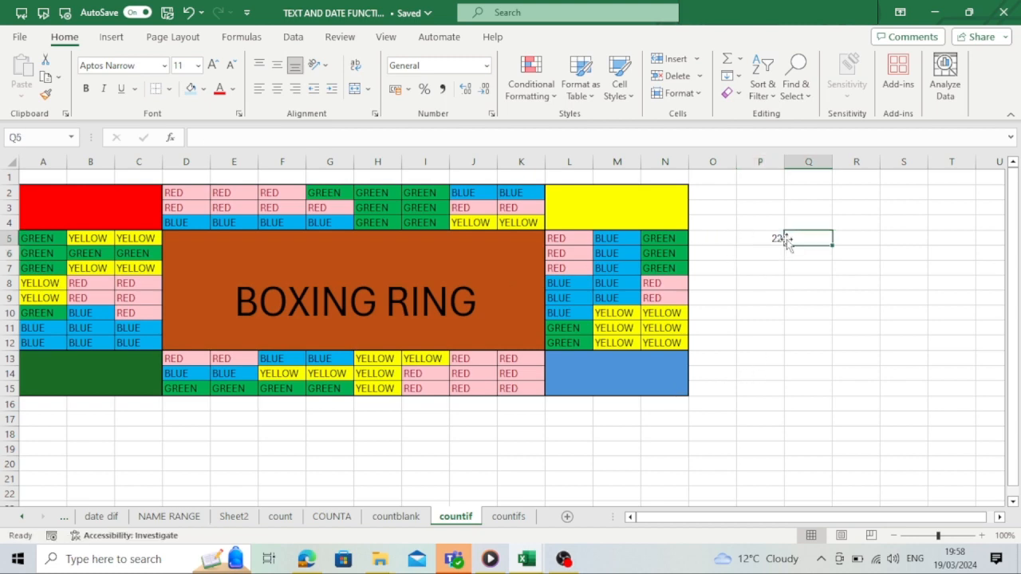
click(762, 238)
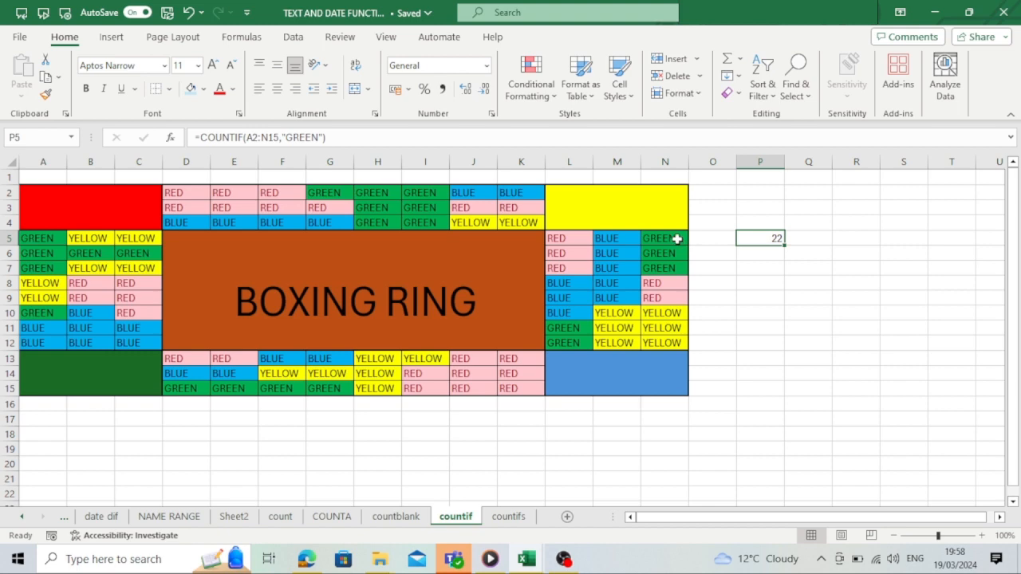
click(678, 239)
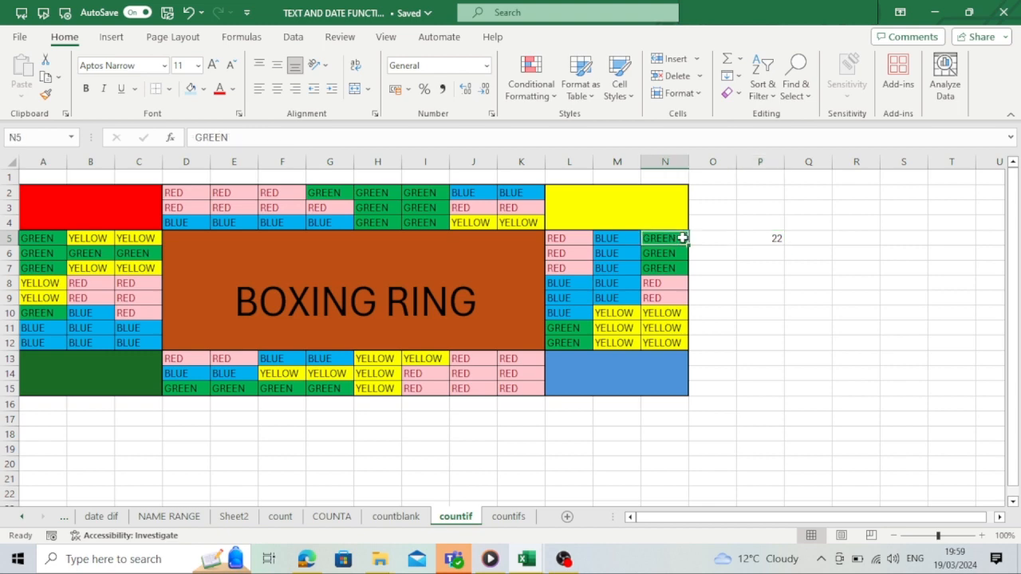
double_click(683, 238)
key(BackSpace)
key(BackSpace)
key(BackSpace)
key(BackSpace)
key(BackSpace)
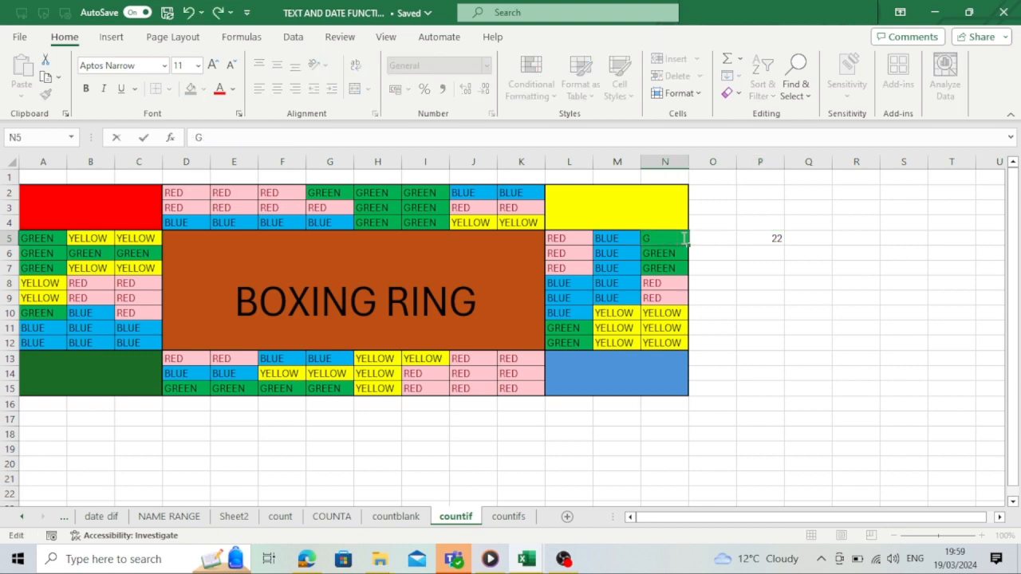
key(Return)
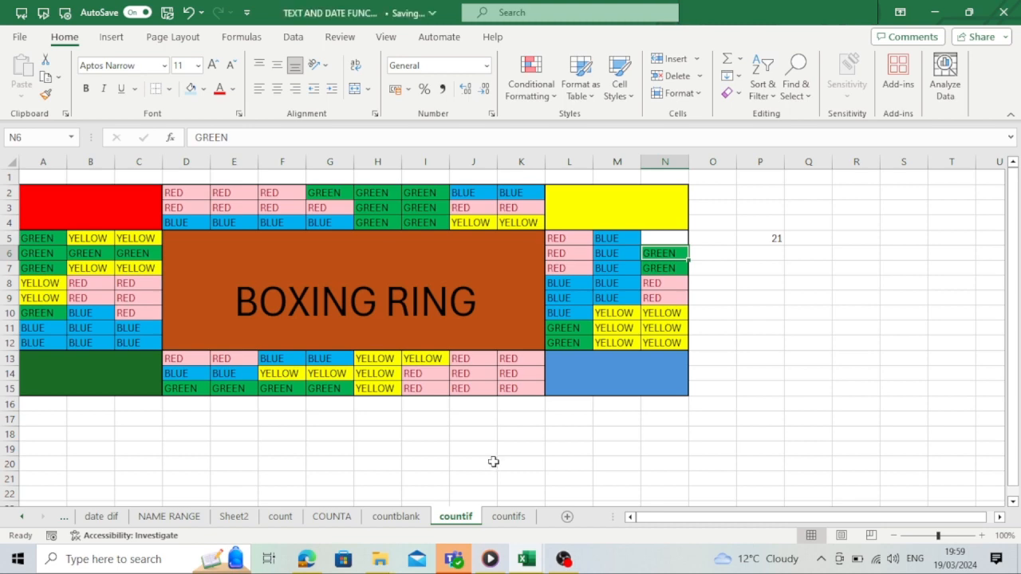
- On the countifs sheet, start a COUNTIFS formula in D4 with range A2:A15 and criterion "January"
click(509, 517)
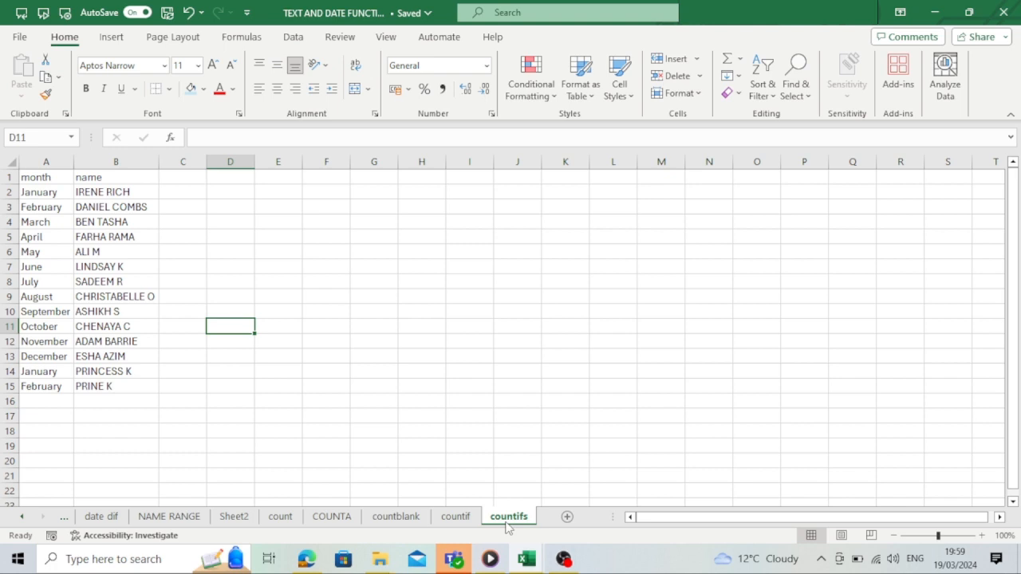
click(41, 180)
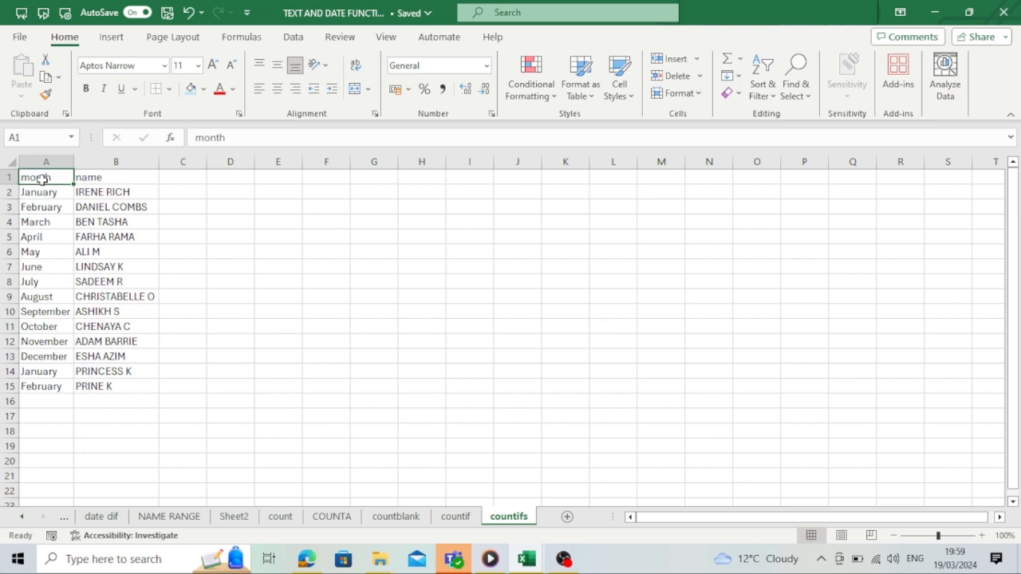
click(87, 178)
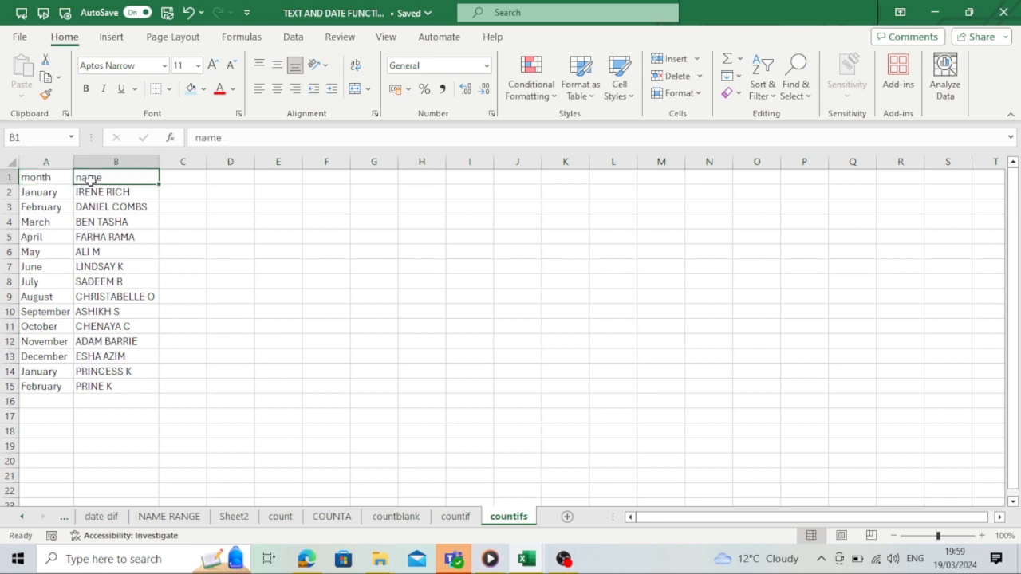
click(233, 226)
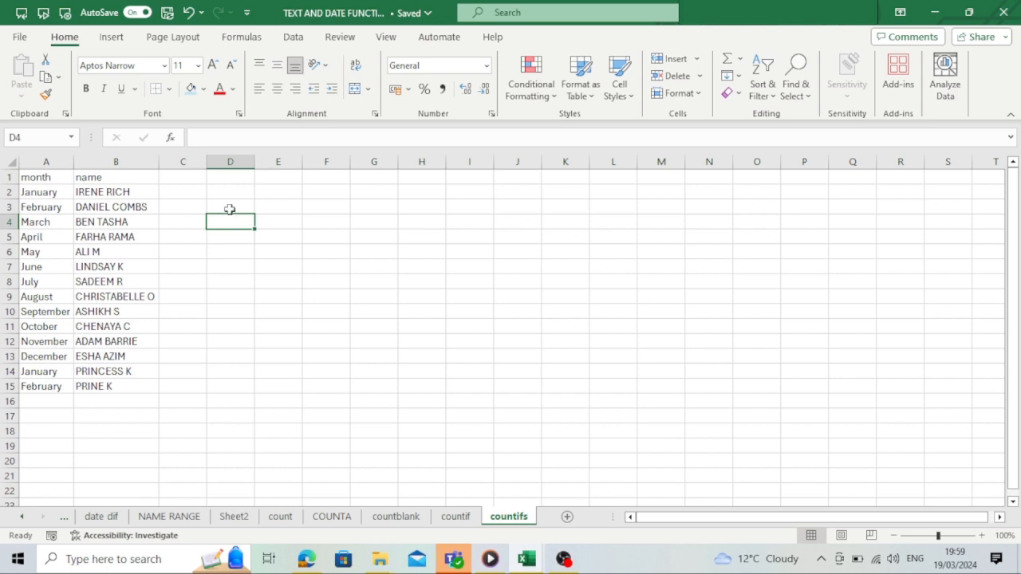
text(=C)
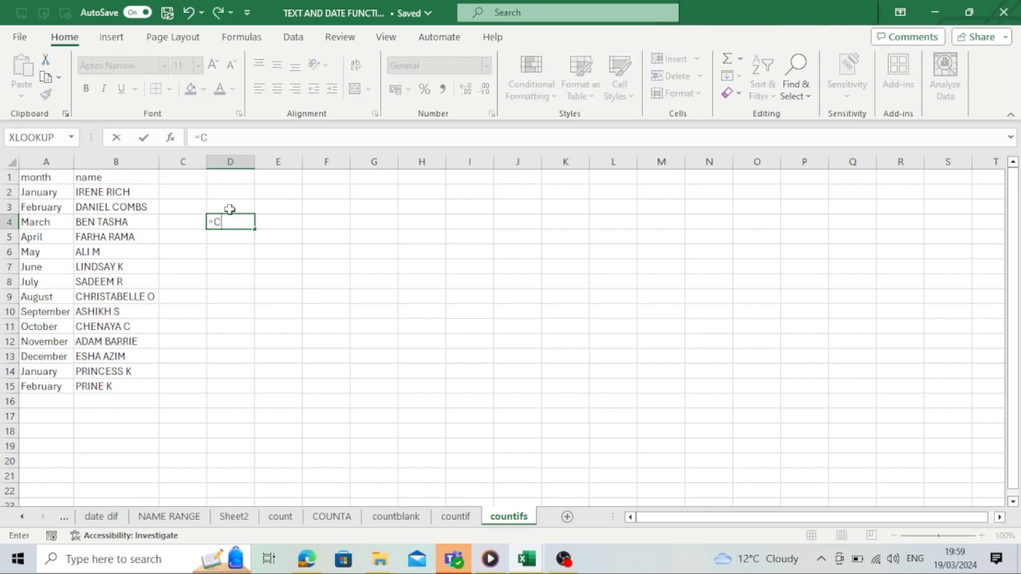
text(OUNTIF)
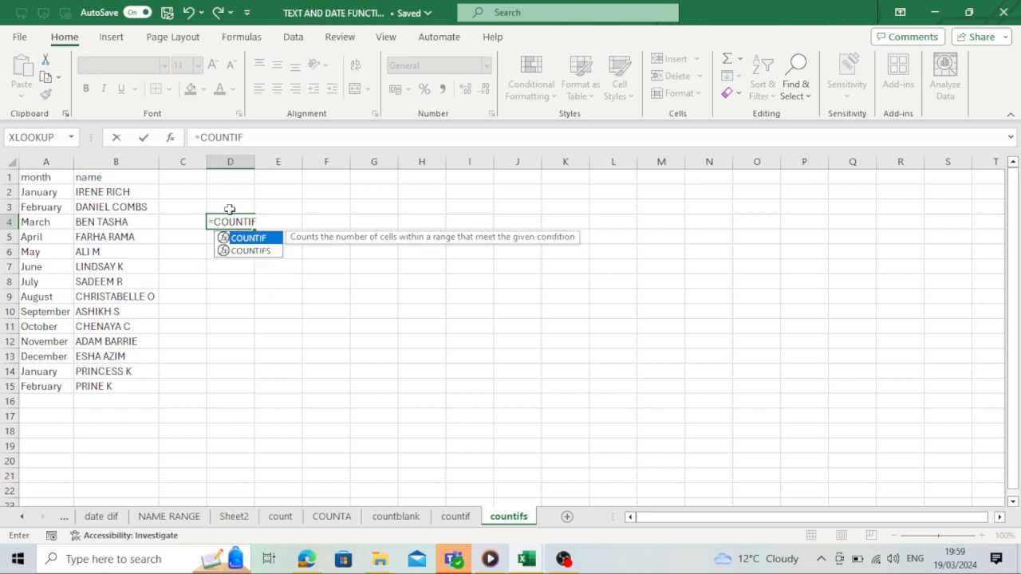
text(S()
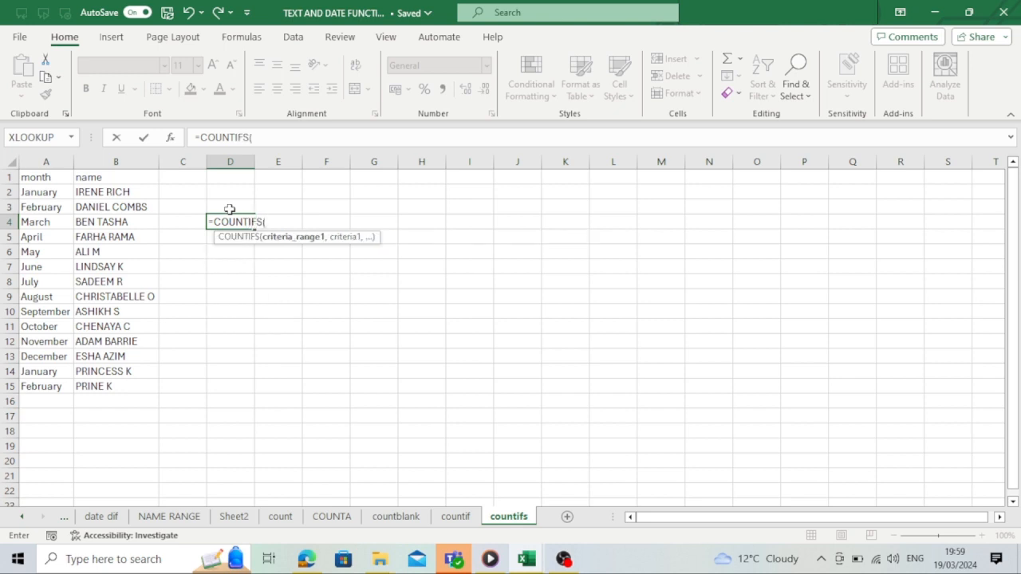
click(42, 192)
drag(41, 192, 28, 386)
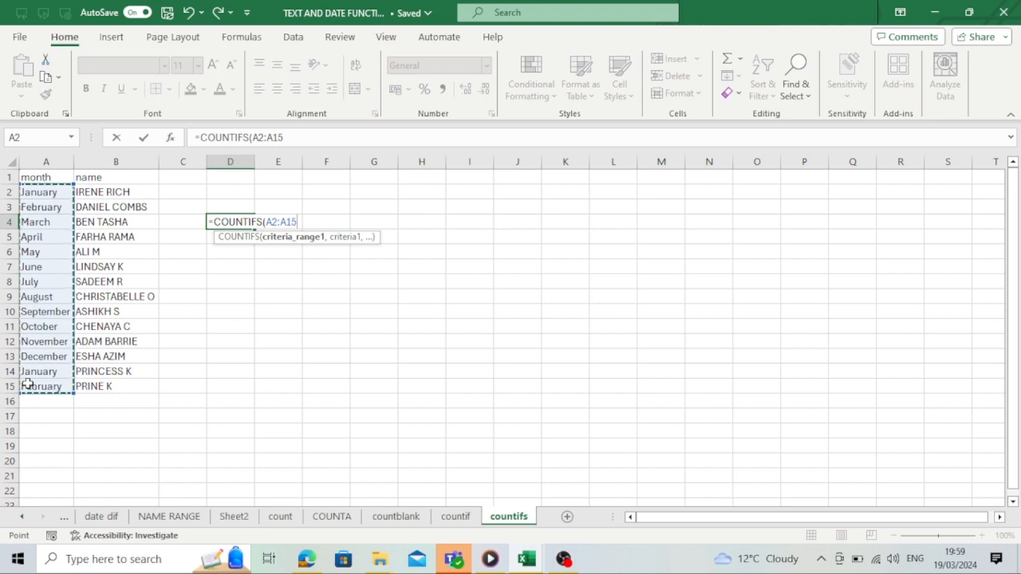
text(,)
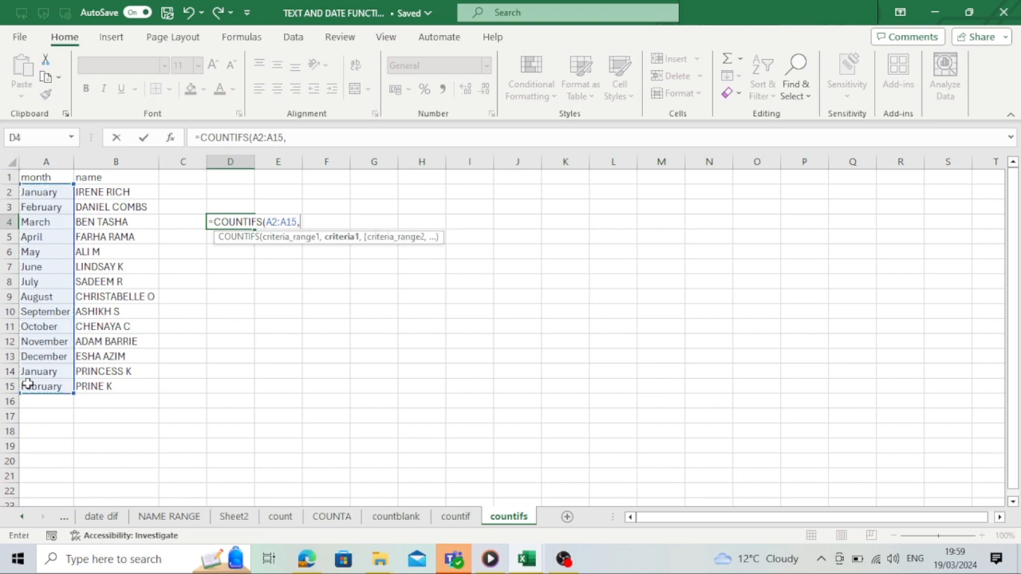
text("jAN)
key(BackSpace)
key(BackSpace)
key(BackSpace)
text(January",)
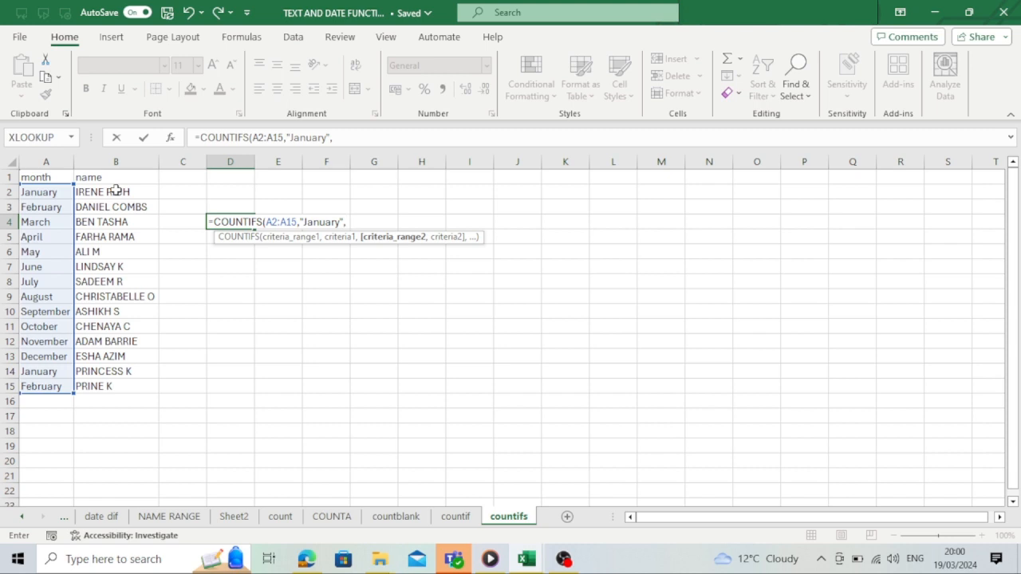
drag(127, 192, 111, 386)
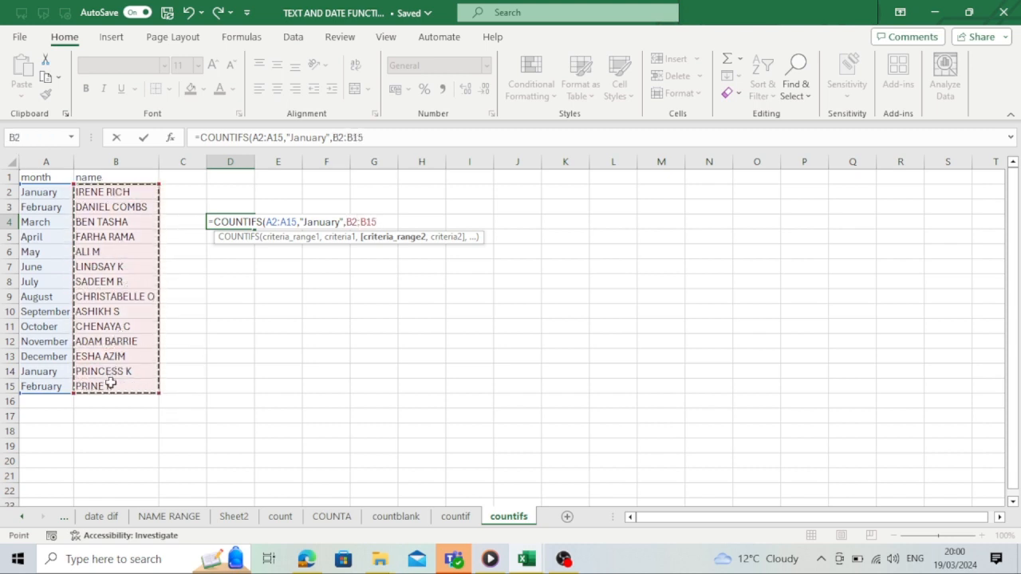
text(,)
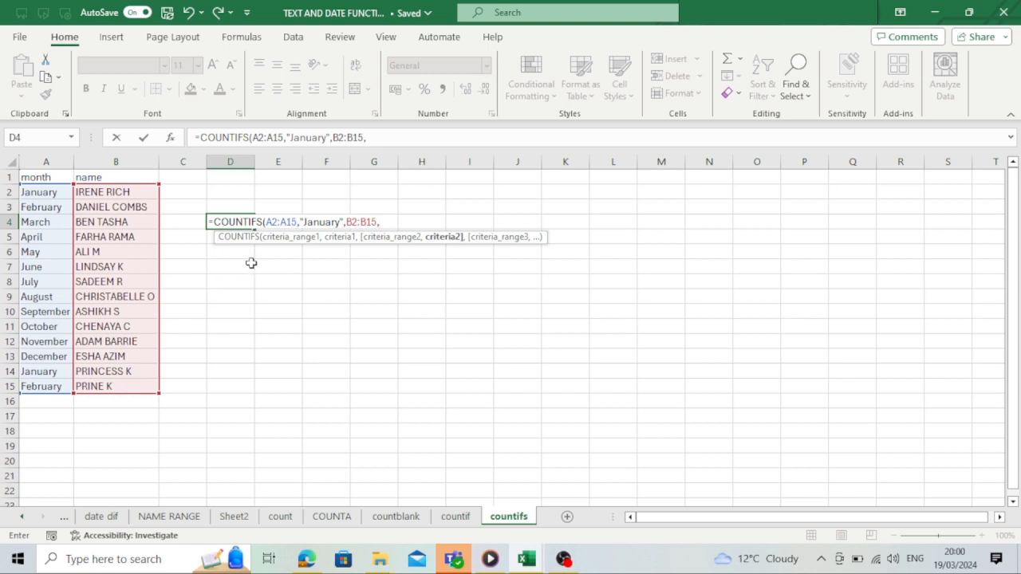
text("BEN TAS)
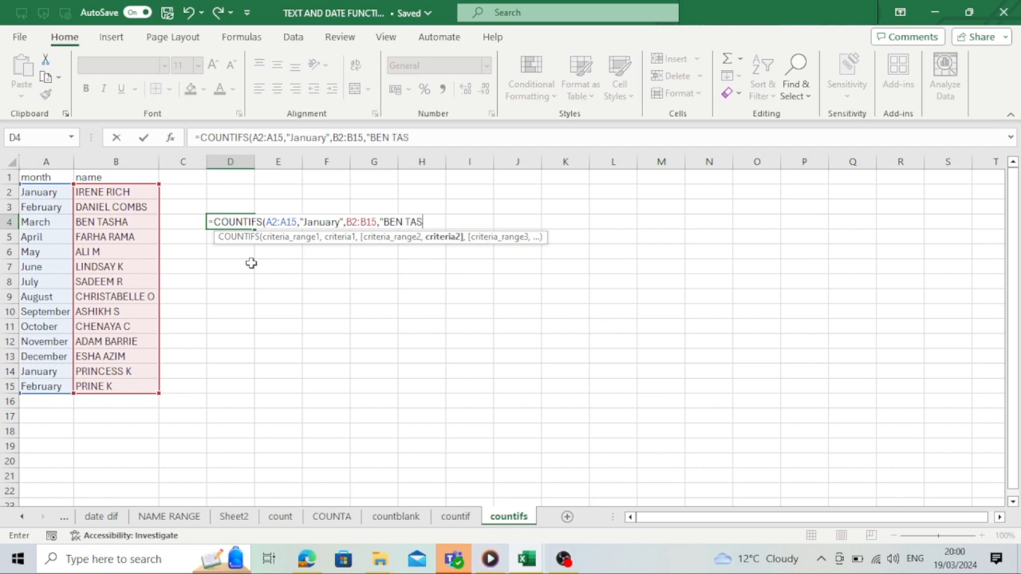
text(HA"))
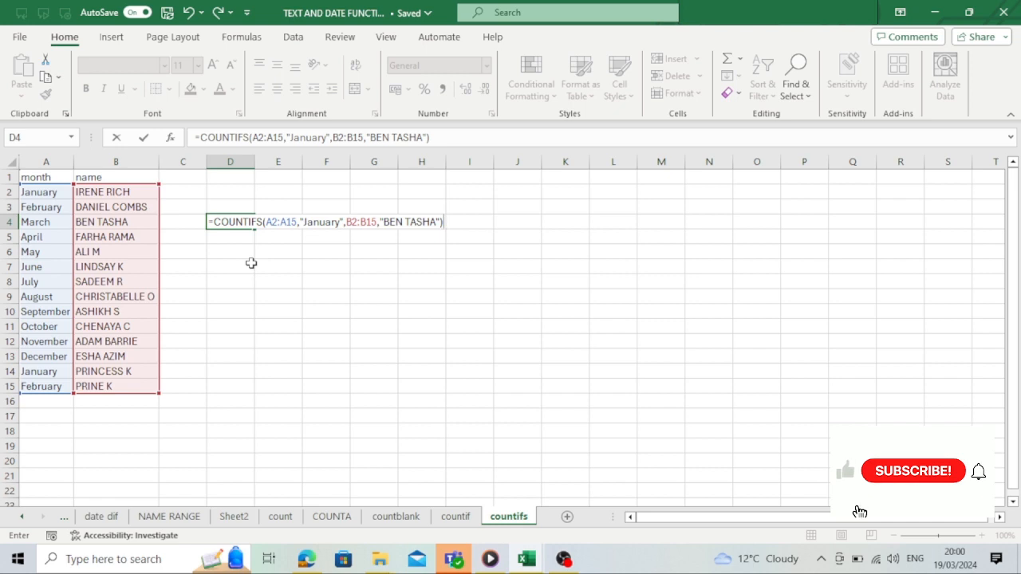
key(Return)
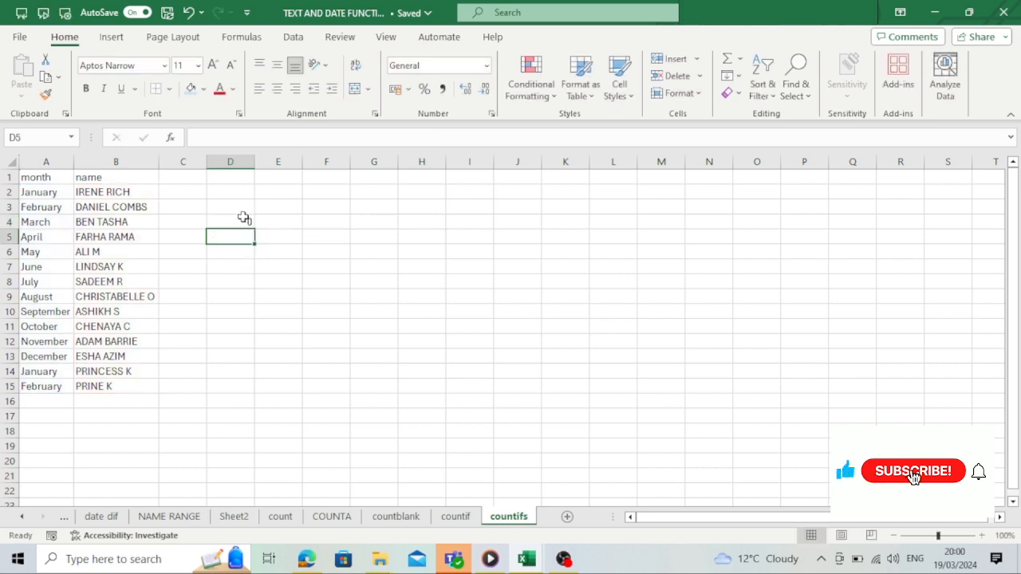
click(243, 220)
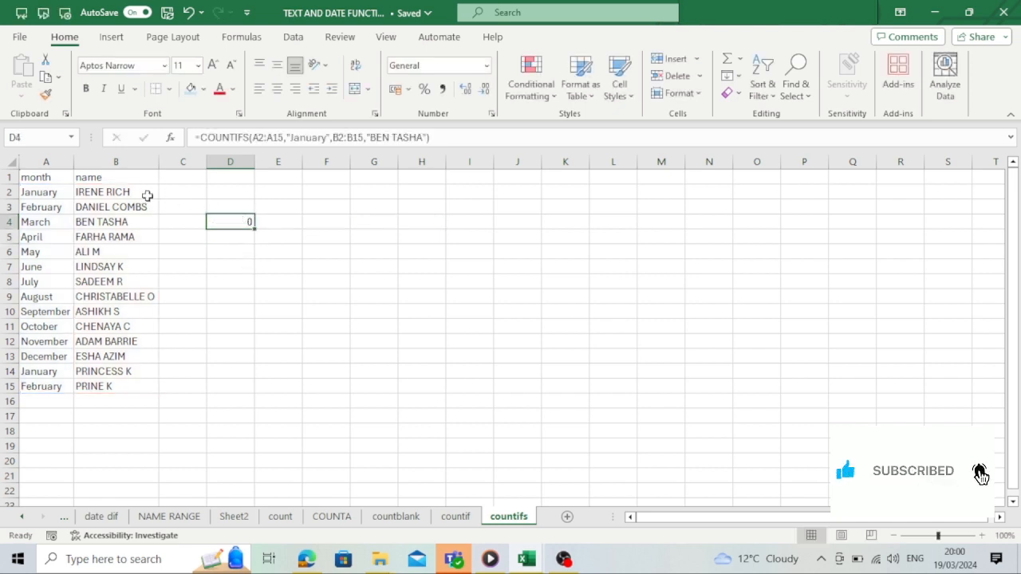
click(24, 192)
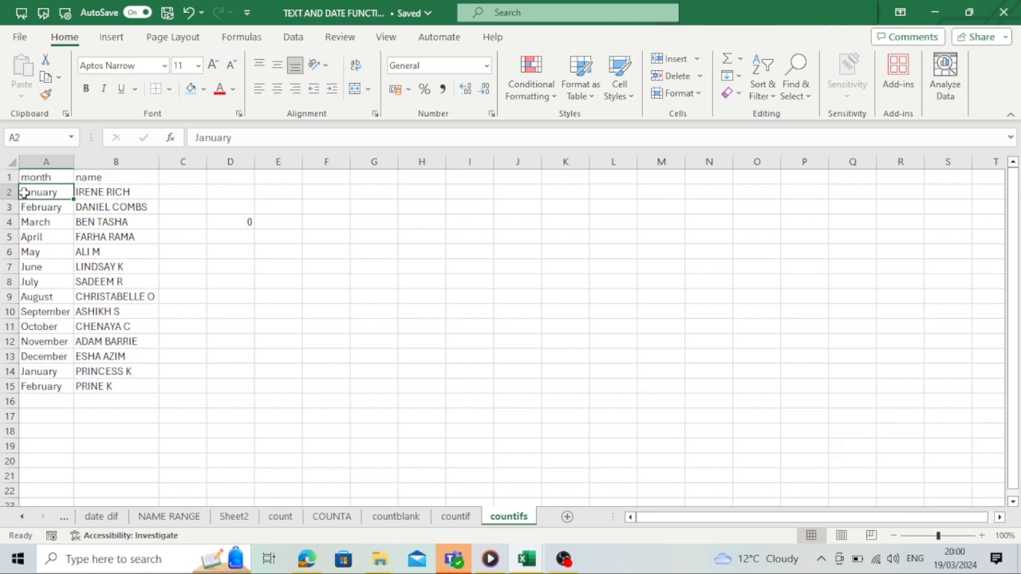
click(39, 370)
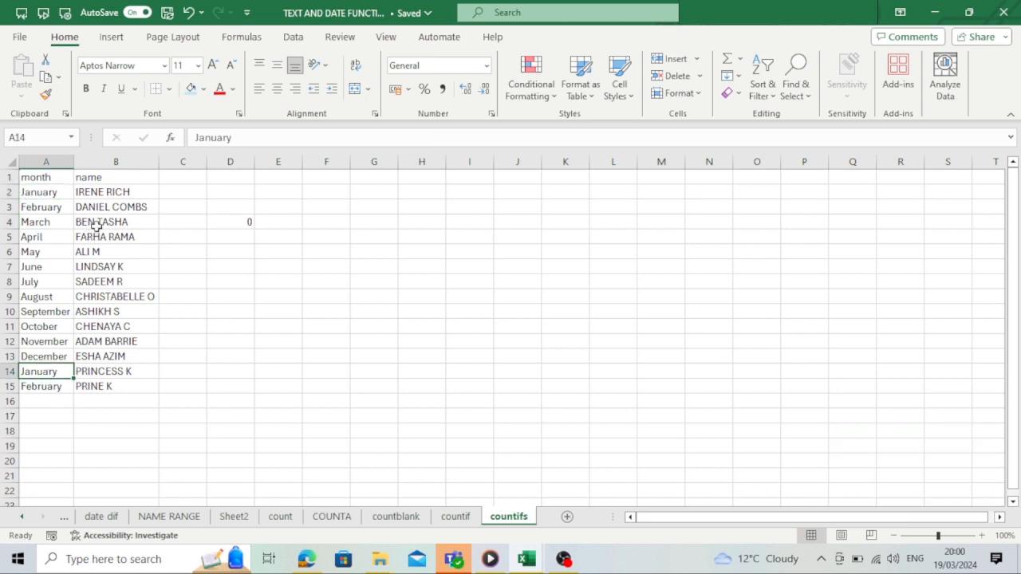
click(124, 194)
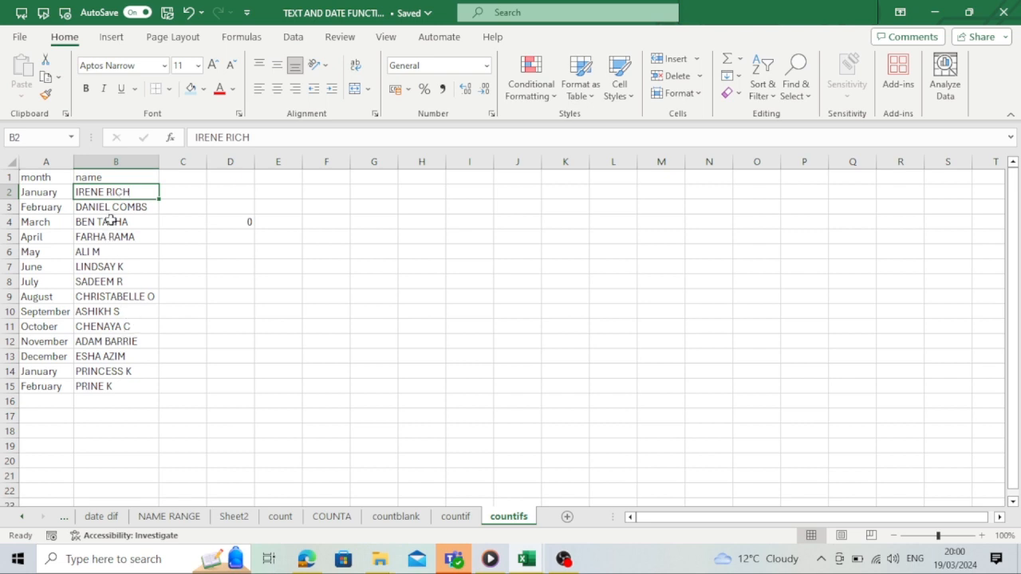
click(112, 221)
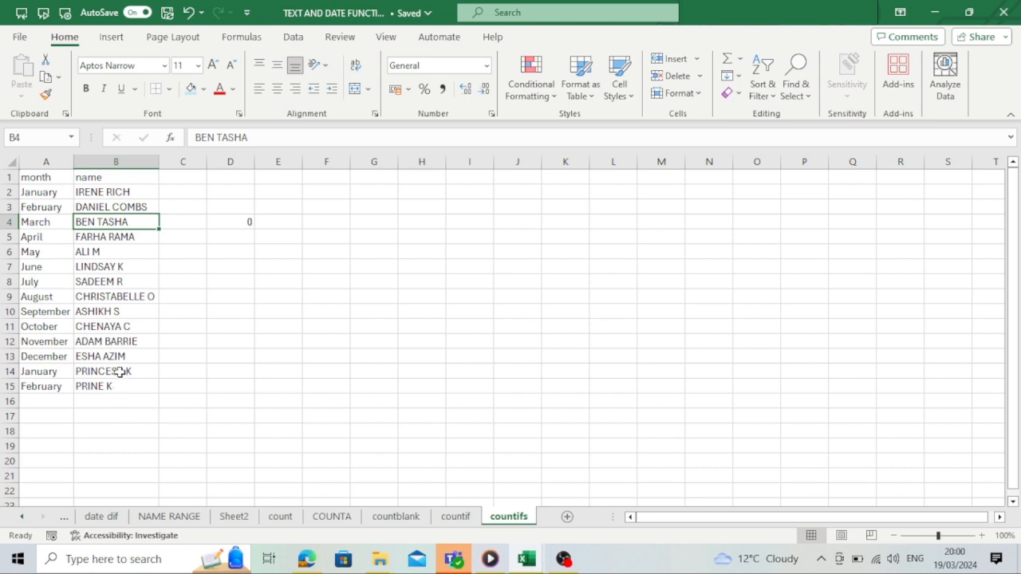
- Replace the name in B2 with the name used as the second COUNTIFS criterion in D4
click(250, 224)
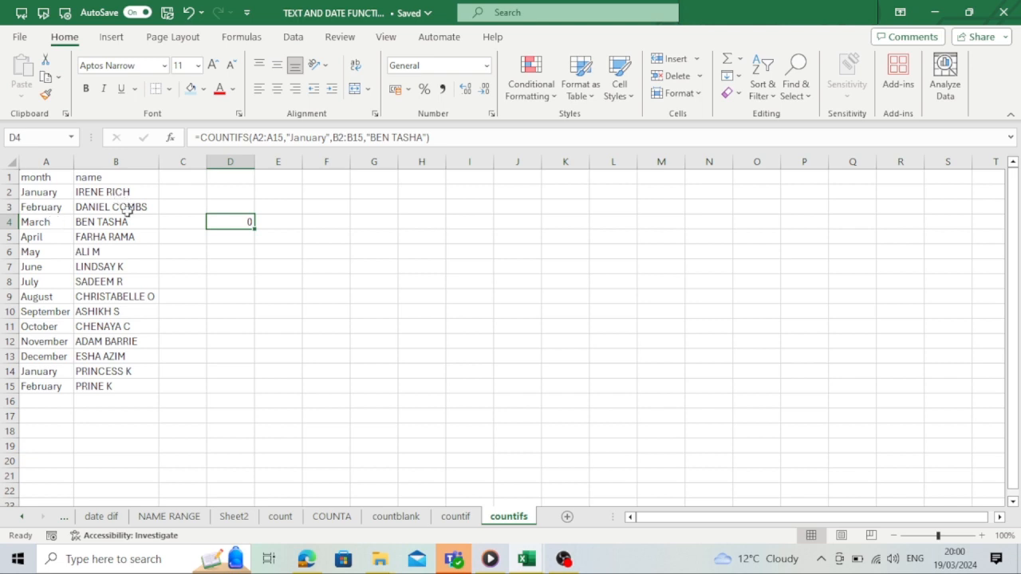
click(94, 193)
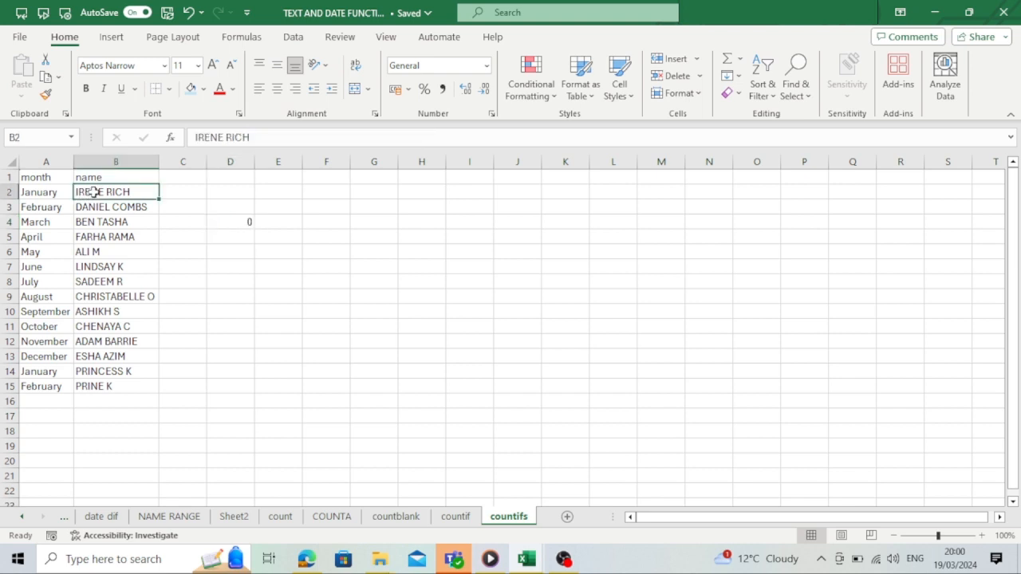
text(BEN)
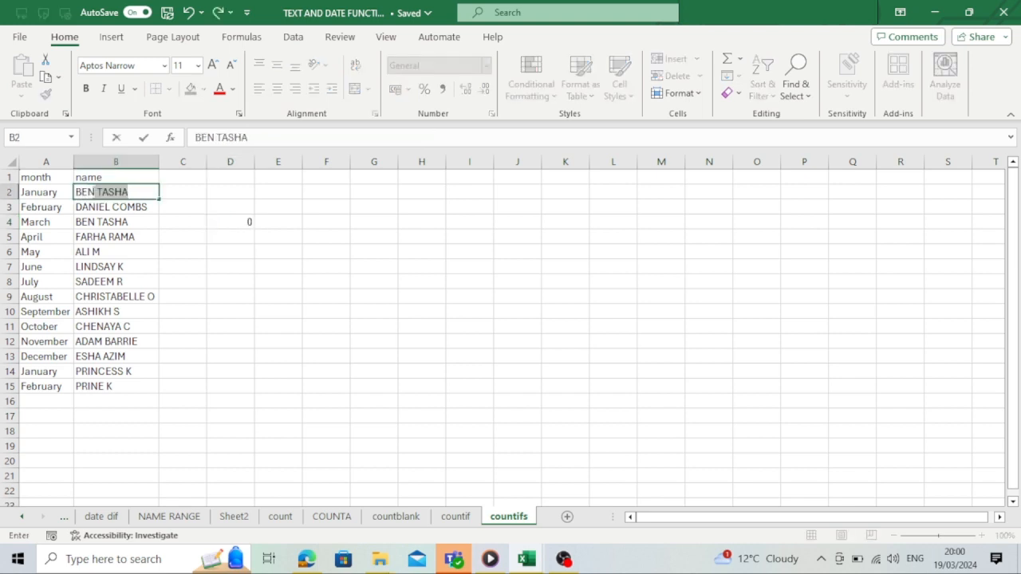
key(Tab)
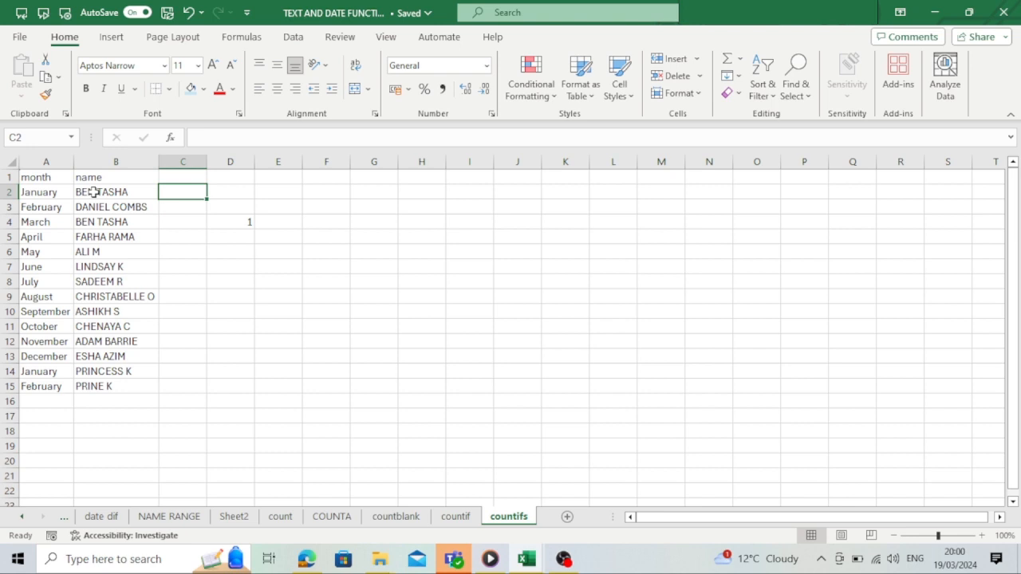
- Change the name in B11 to the same criterion name used in the COUNTIFS formula
click(222, 224)
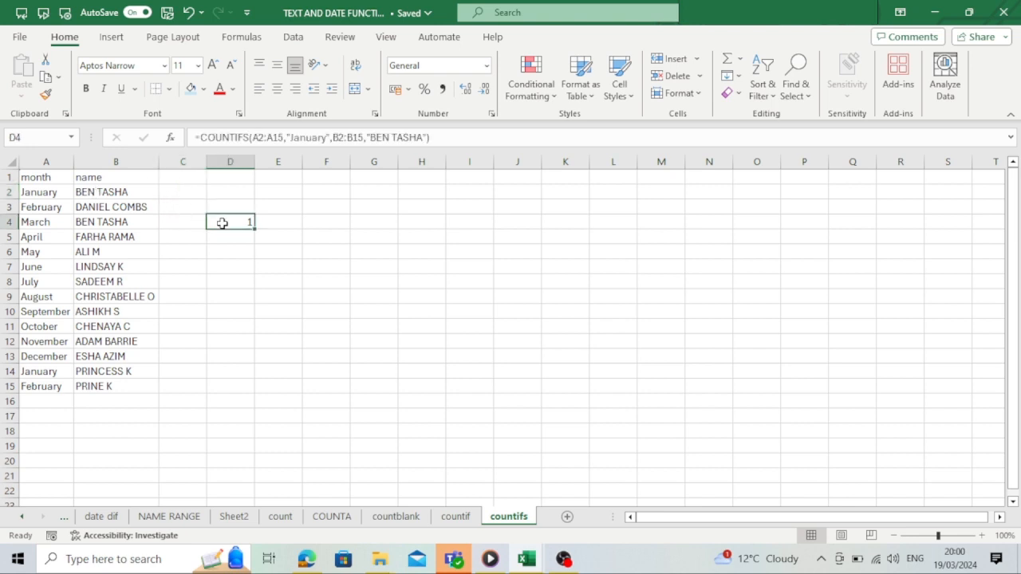
click(55, 192)
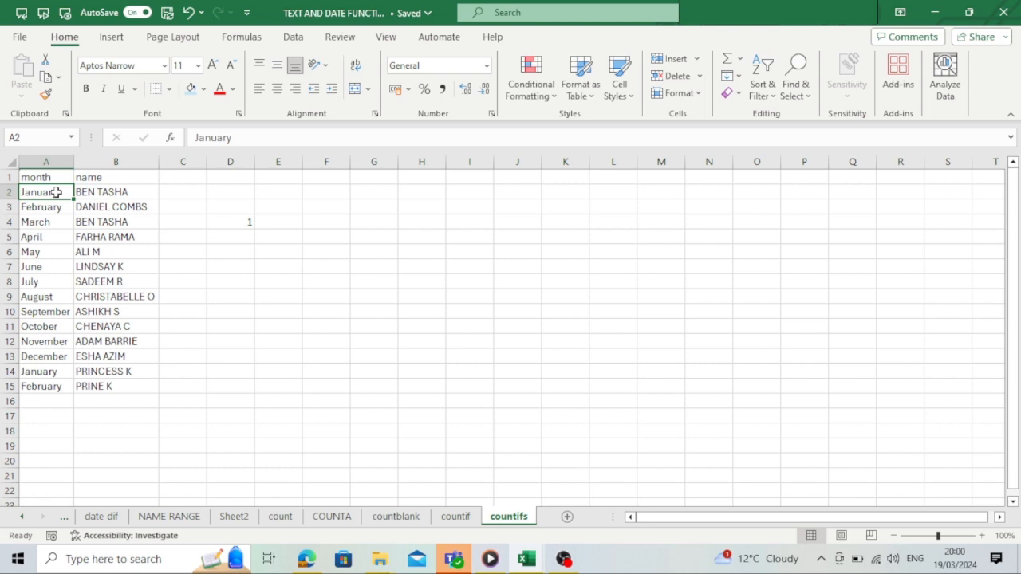
click(107, 188)
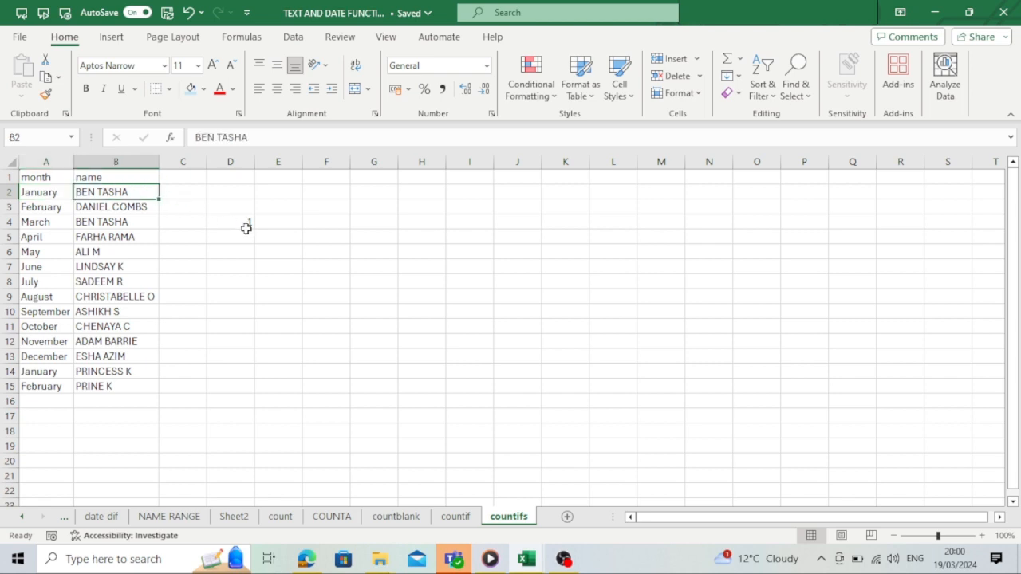
click(95, 327)
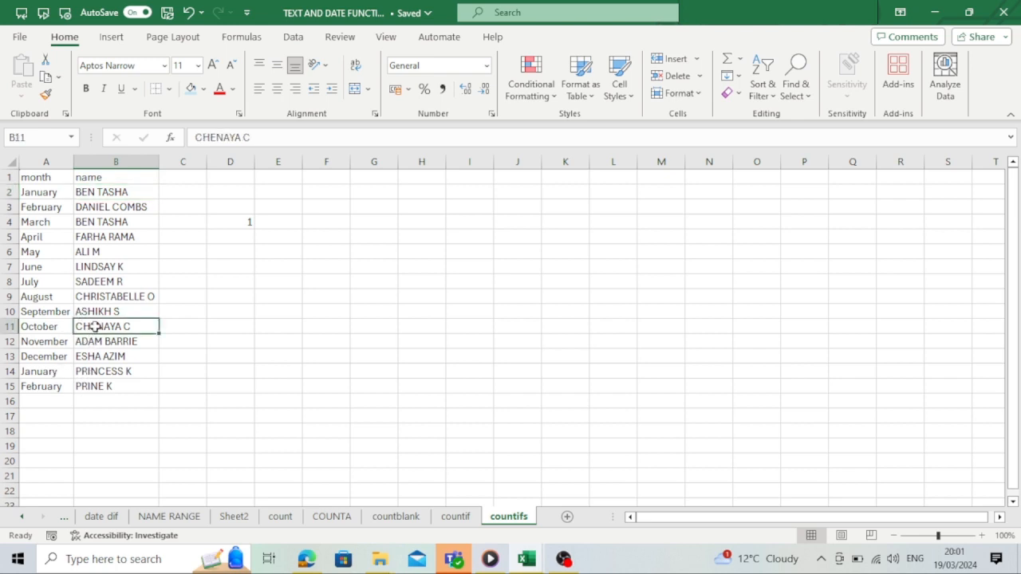
text(BENTASH)
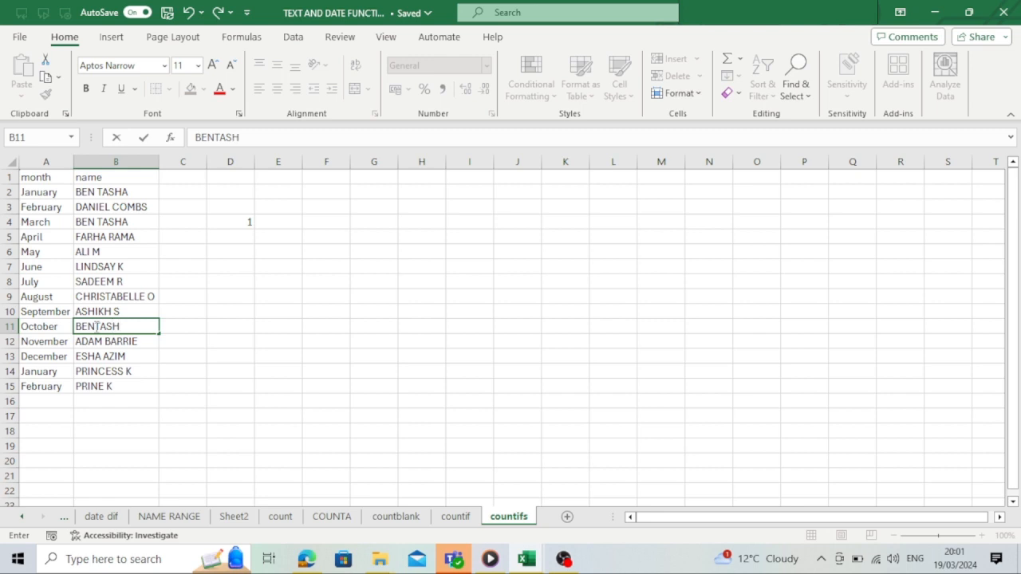
key(BackSpace)
key(BackSpace)
key(BackSpace)
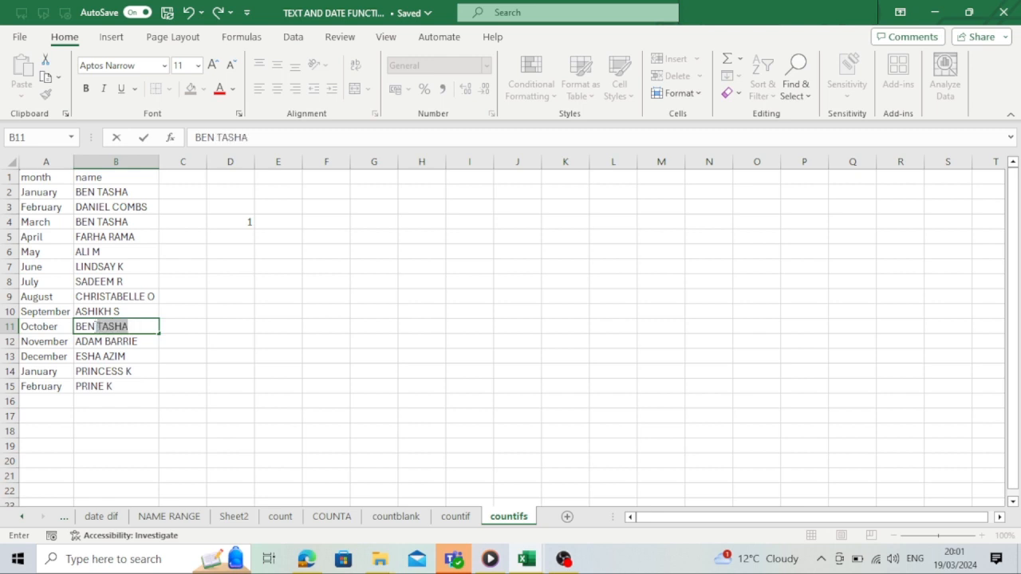
text(TASHA)
key(Return)
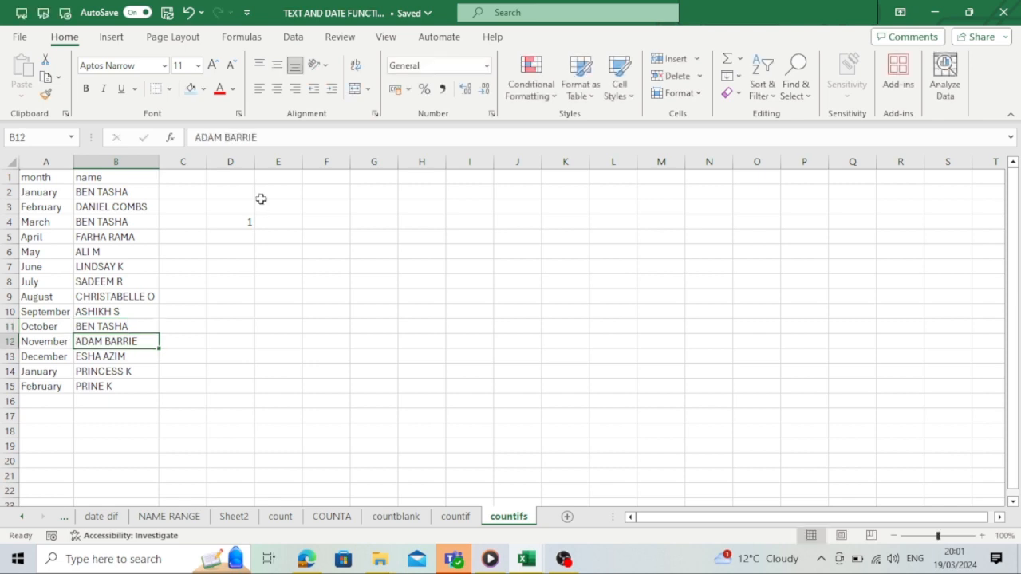
- Change the month in A11 to January
click(85, 329)
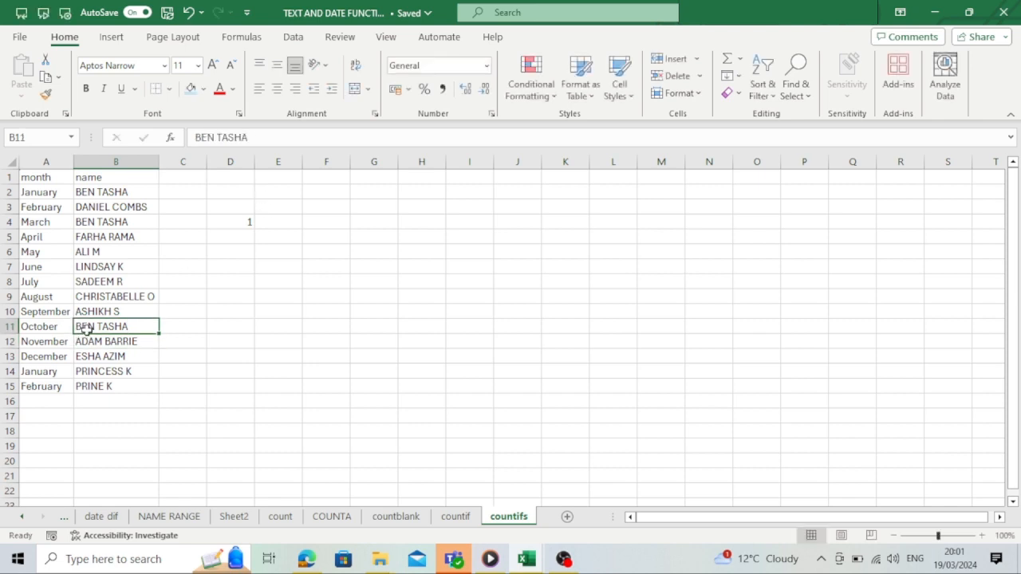
click(51, 328)
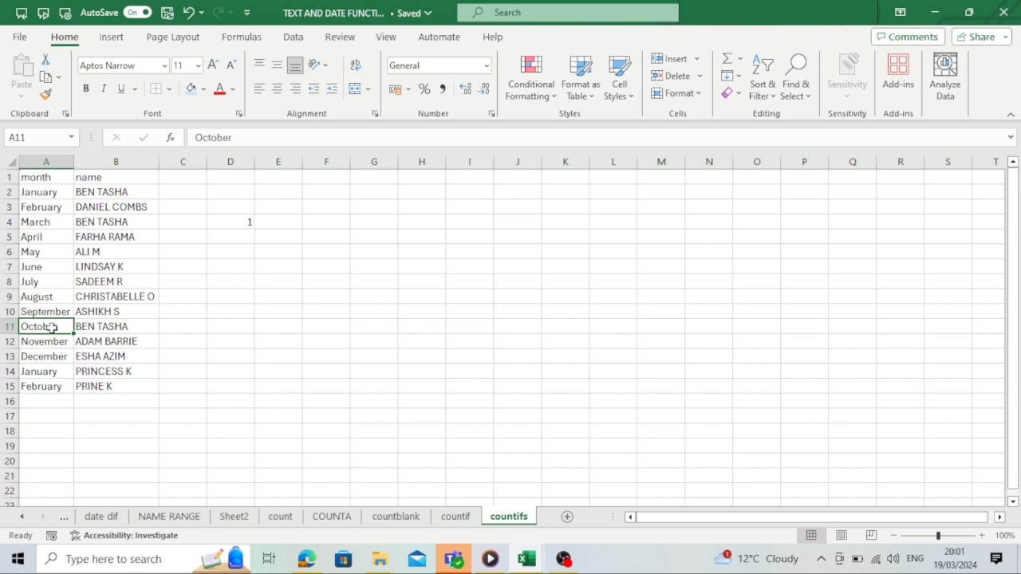
text(Ja)
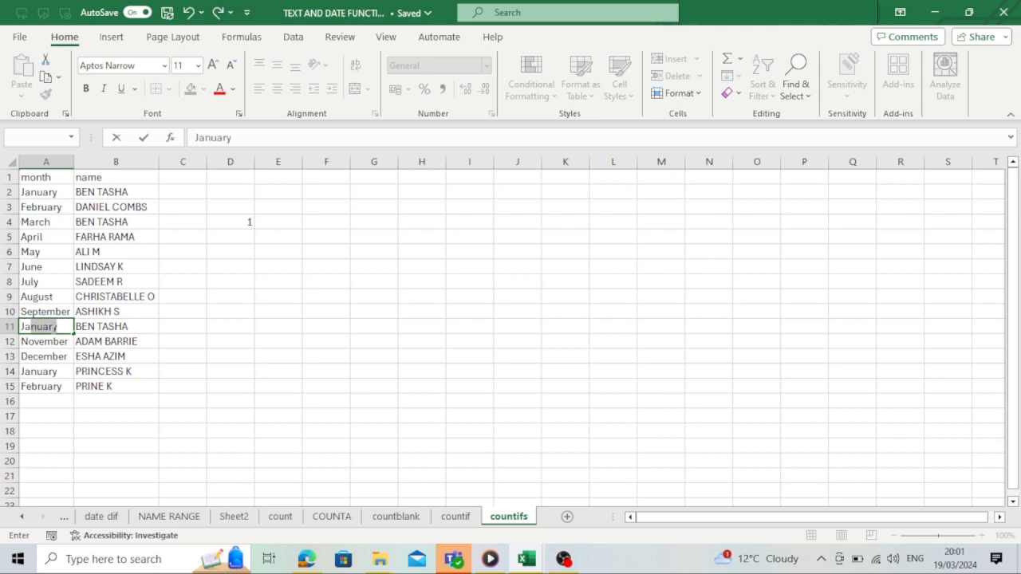
text(nuary)
key(Return)
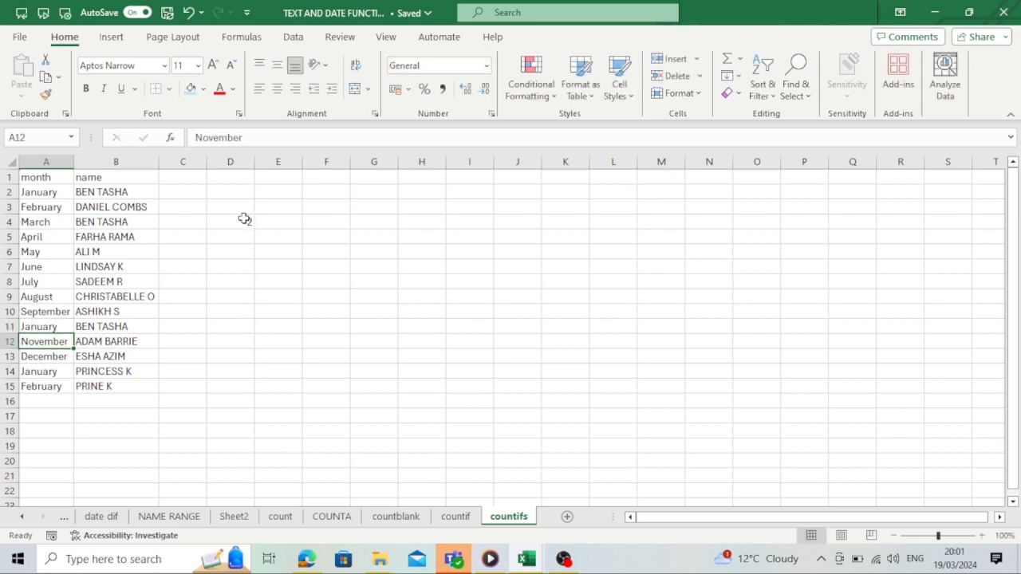